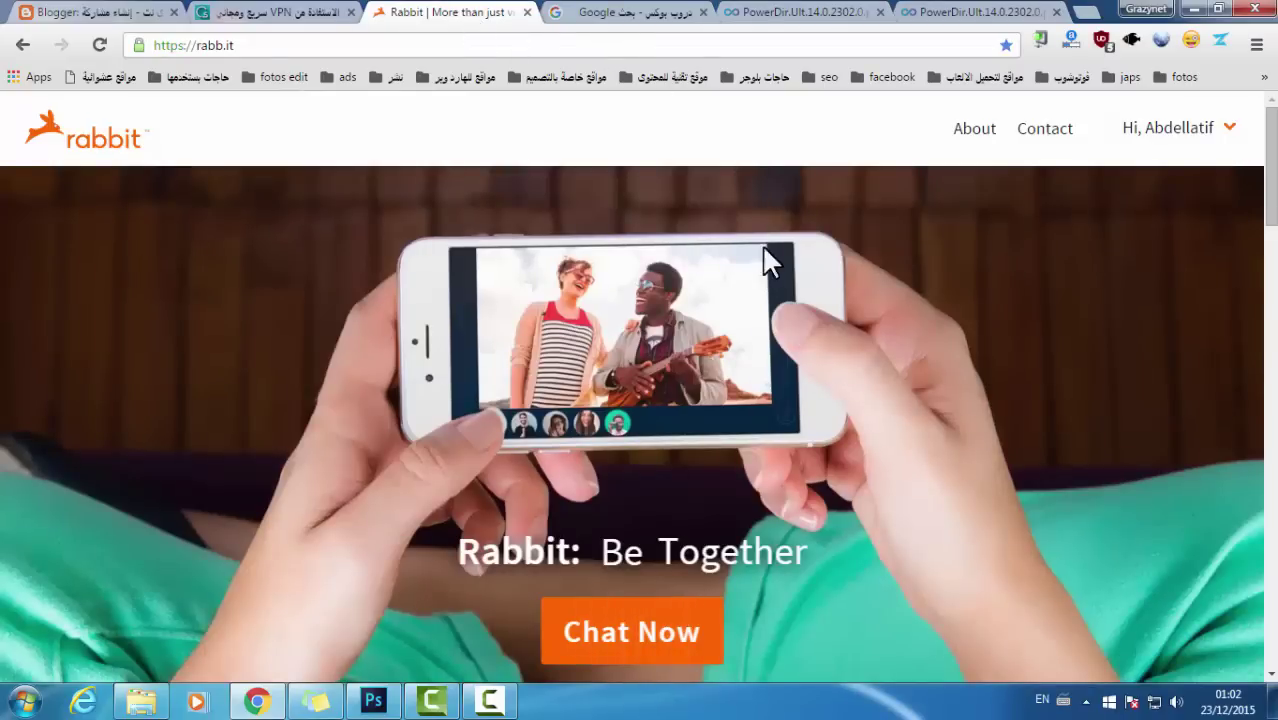
# Start a Rabbit chat room and open the Rabbitcast setup for deciding what to watch
pyautogui.click(1174, 130)
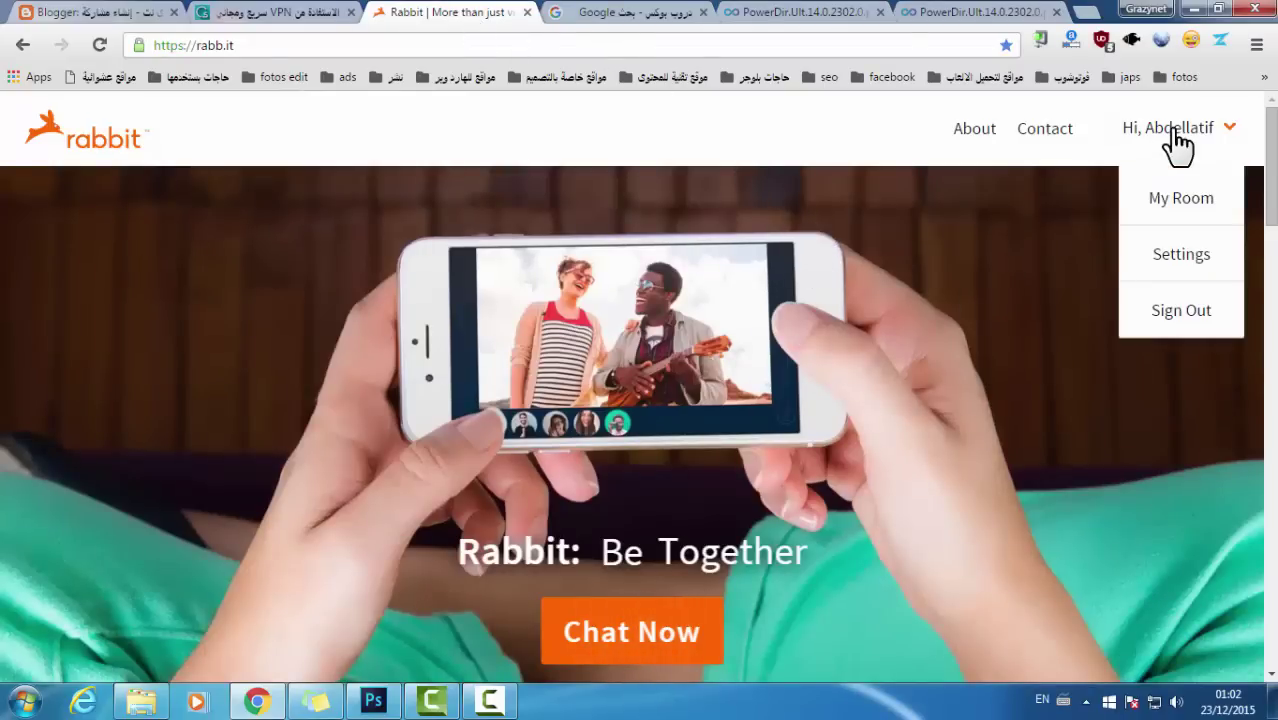
pyautogui.click(728, 142)
pyautogui.scroll(-2, 585, 405)
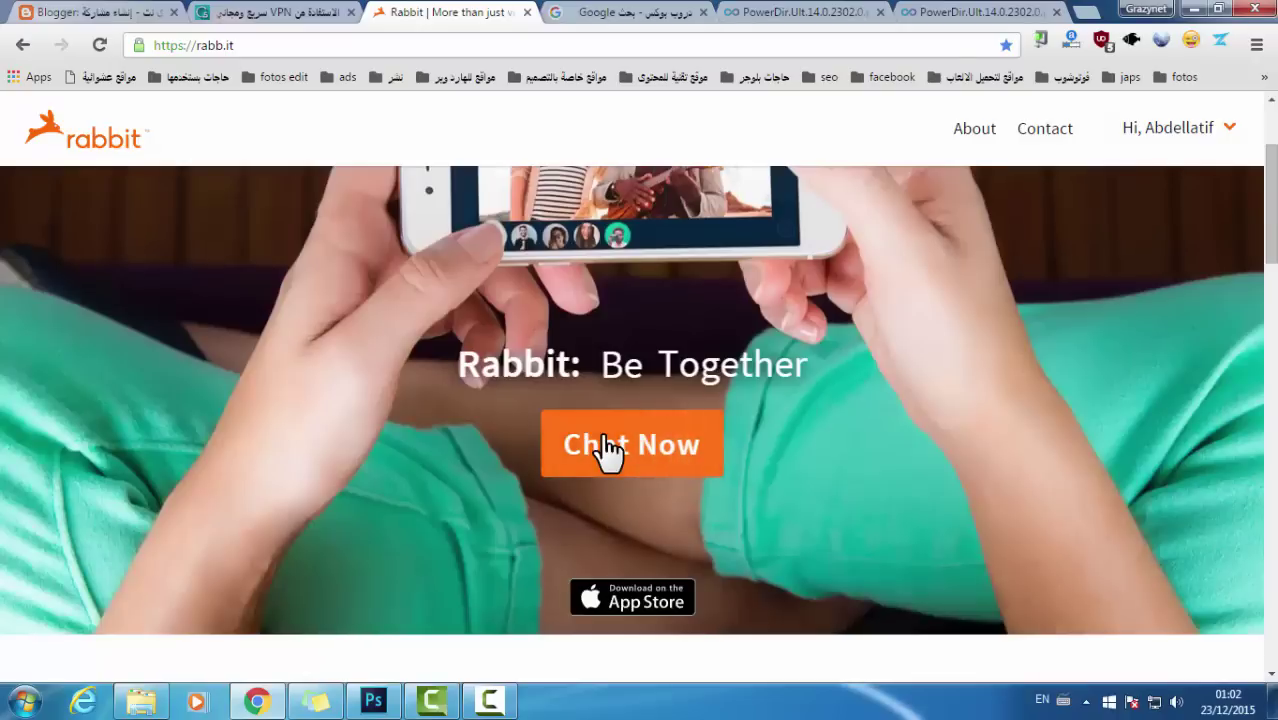
pyautogui.click(610, 450)
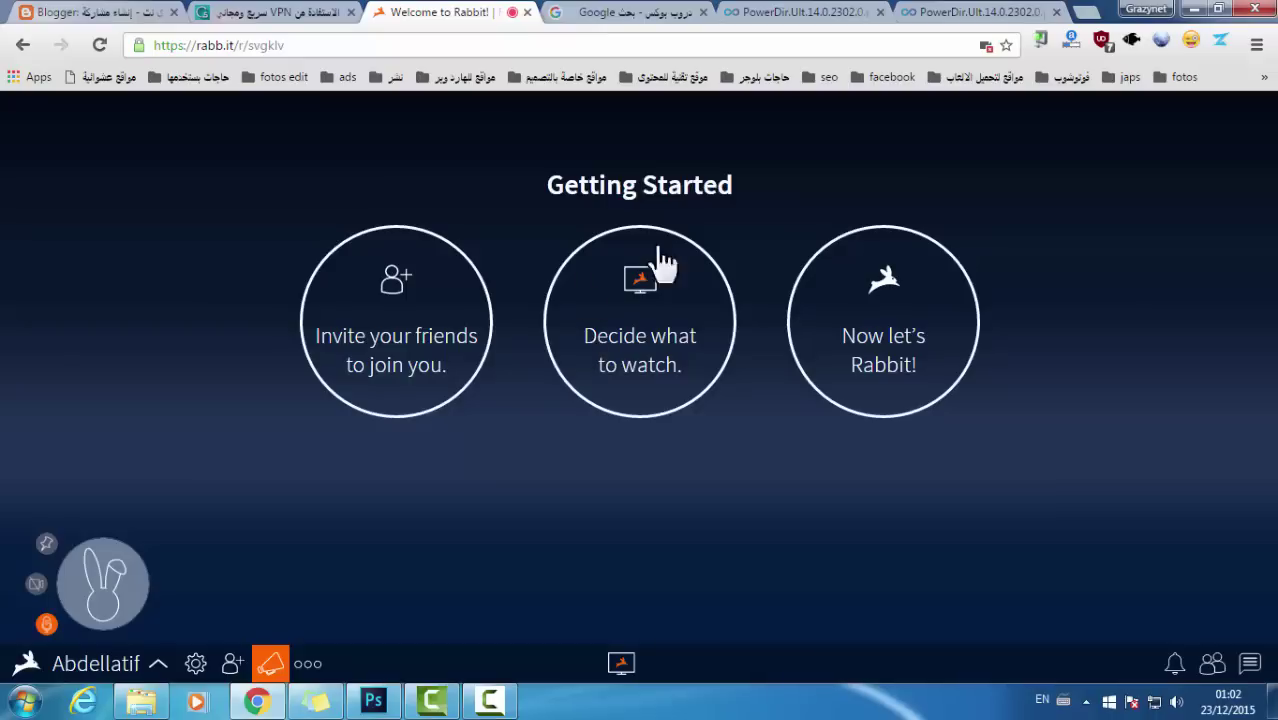
pyautogui.click(644, 342)
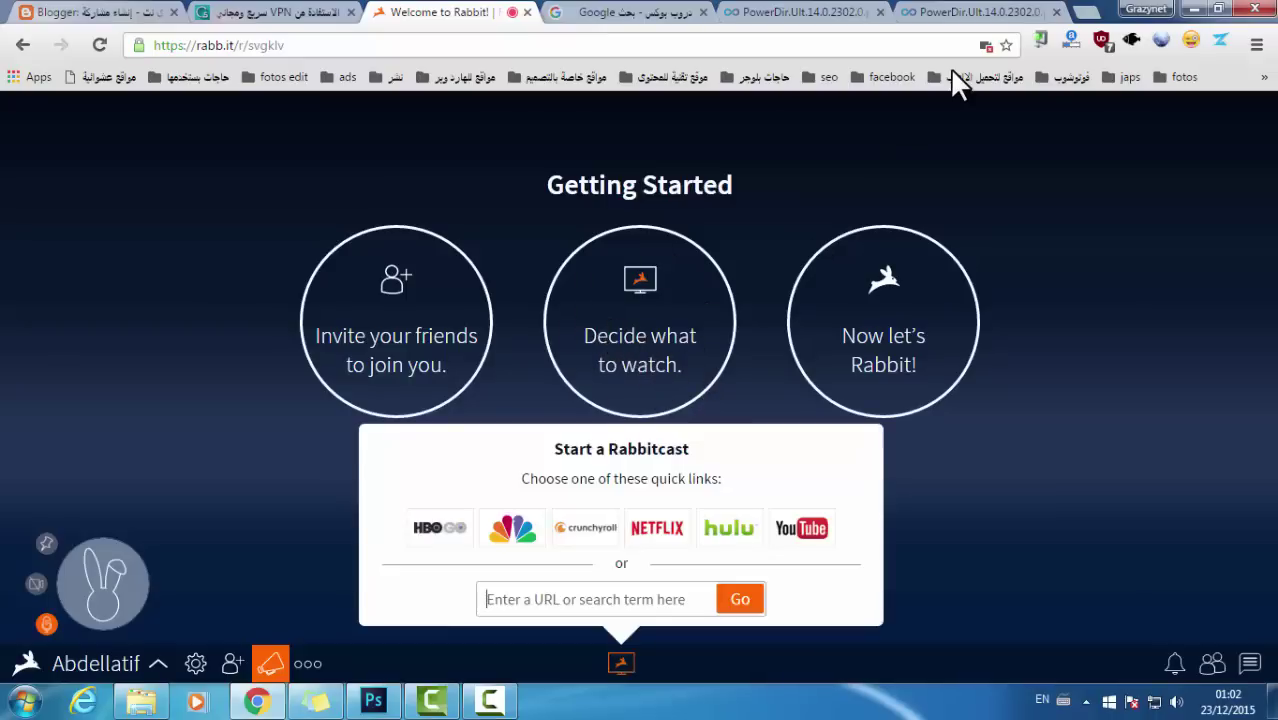
# Copy the Openload page address of PowerDir.Ult.14.0.2302.0.part1.rar
pyautogui.click(807, 15)
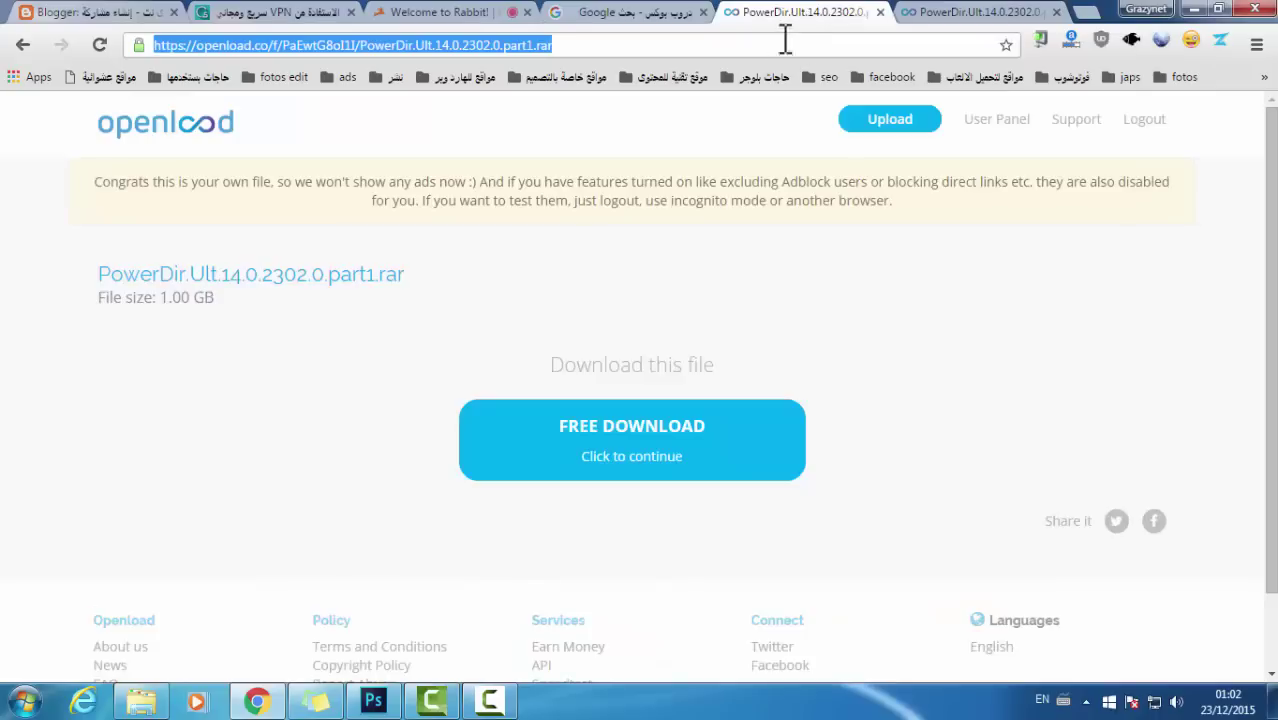
pyautogui.click(612, 44)
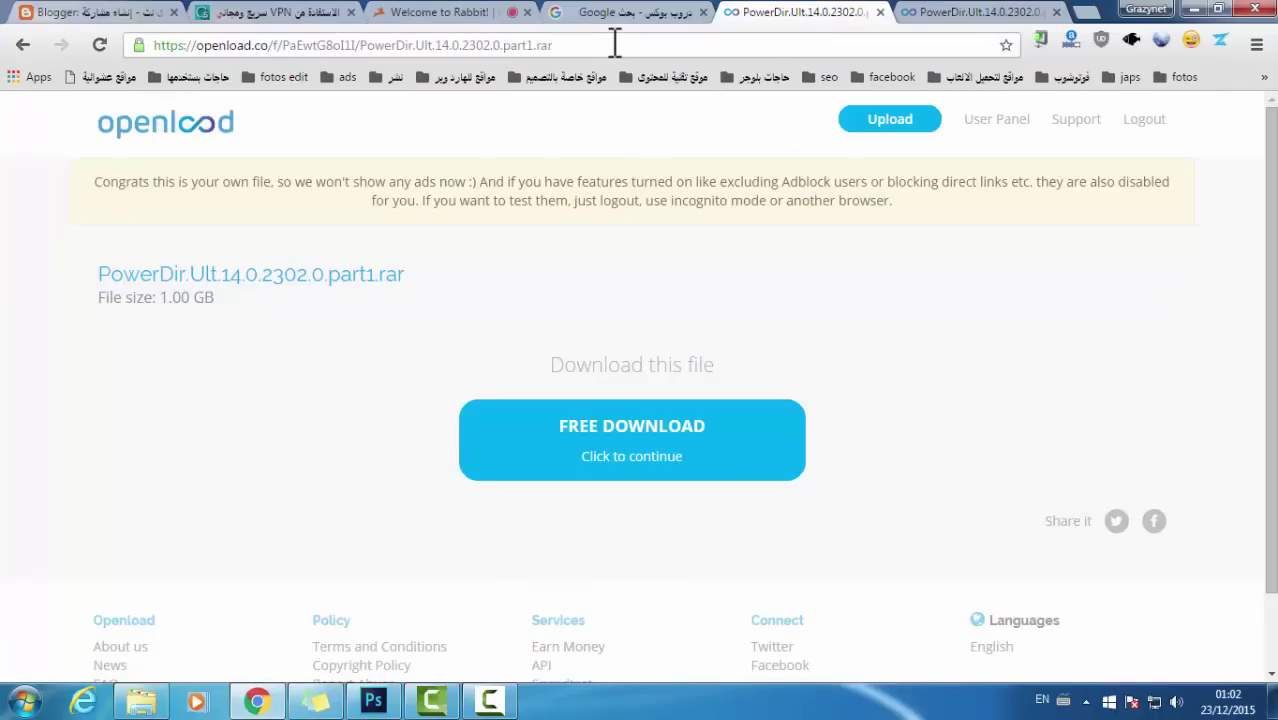
pyautogui.tripleClick(615, 44)
pyautogui.moveTo(160, 298); pyautogui.dragTo(194, 300)
pyautogui.click(194, 300)
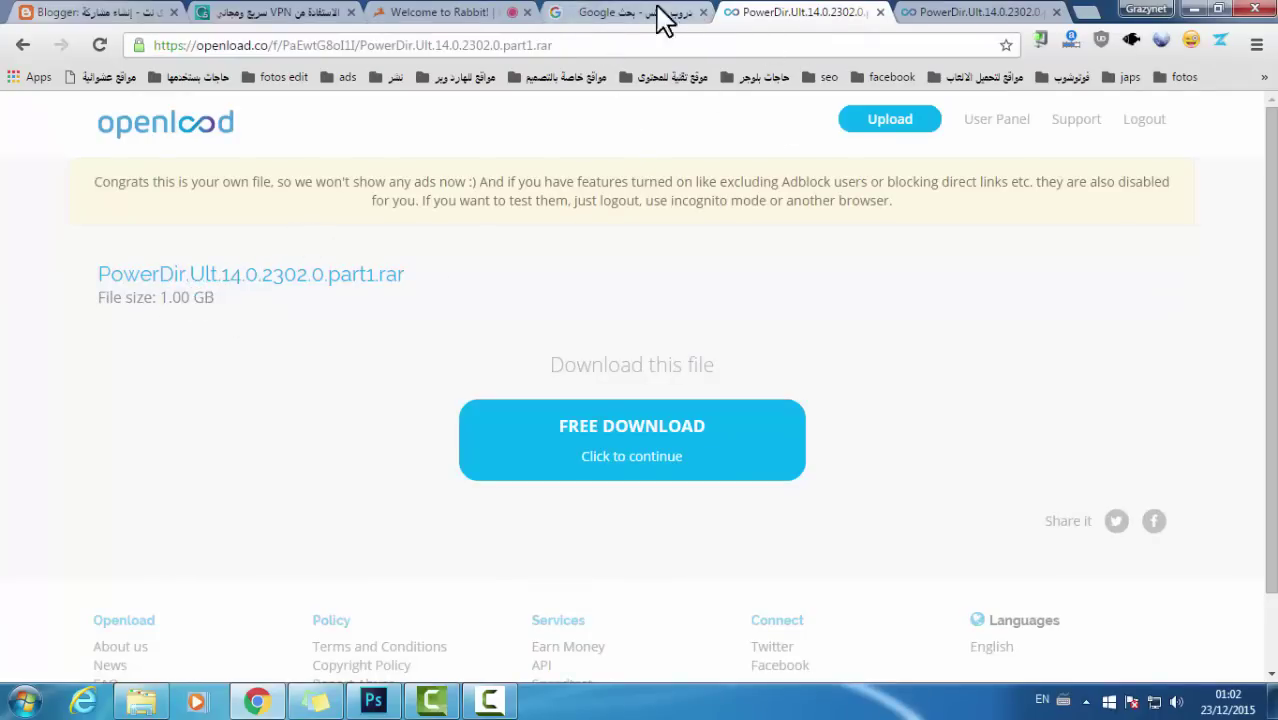
pyautogui.click(768, 44)
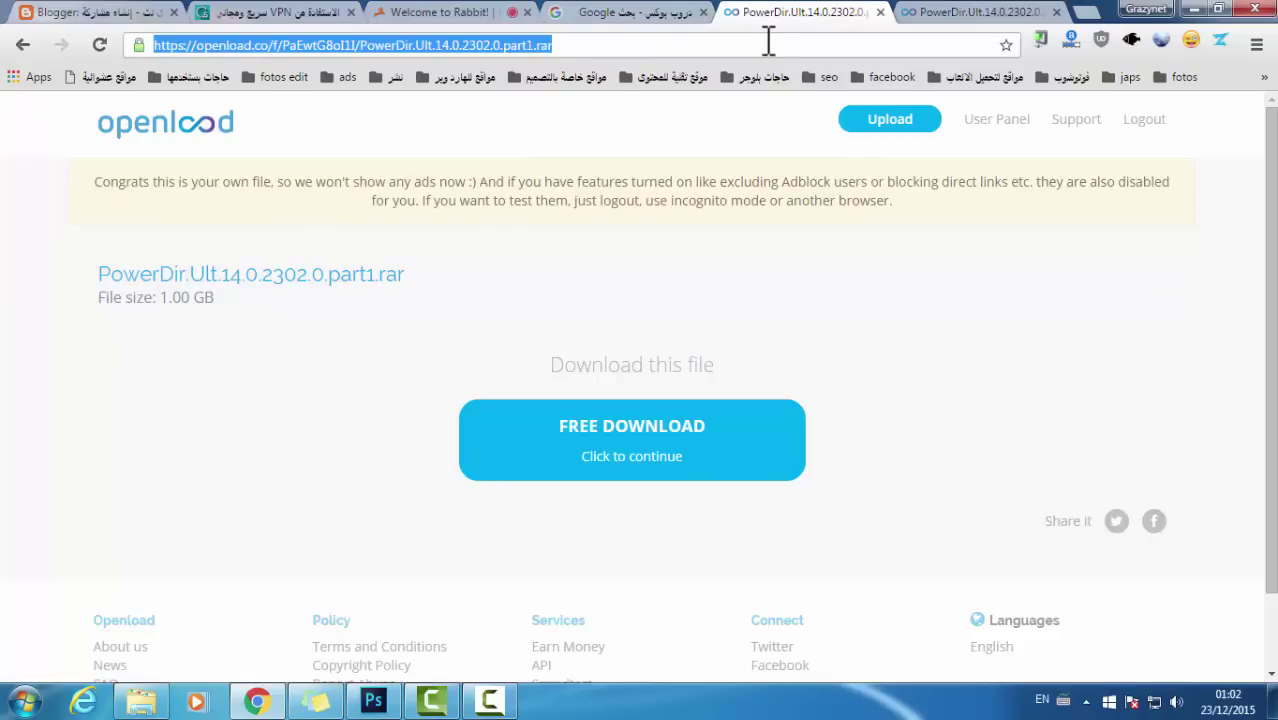
pyautogui.tripleClick(746, 44)
# Start a Rabbitcast in the Rabbit room with the copied Openload link
pyautogui.click(391, 14)
pyautogui.click(620, 605)
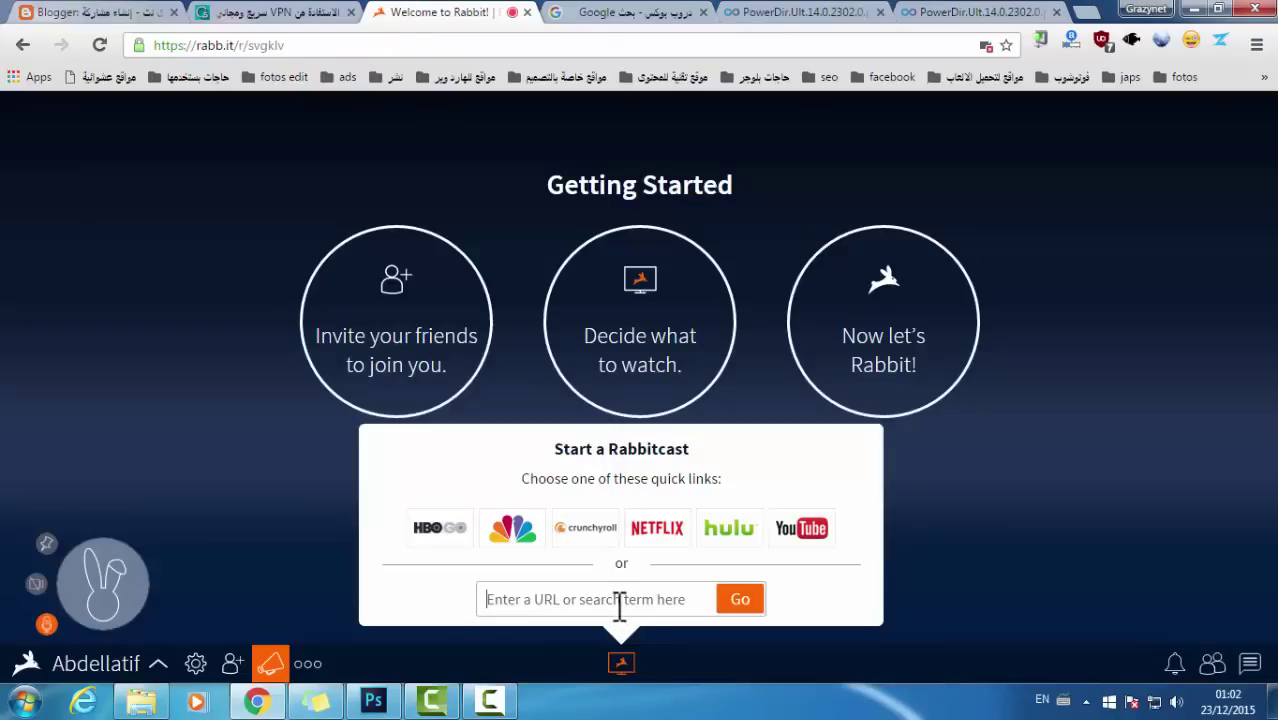
pyautogui.hotkey('ctrl', 'v')
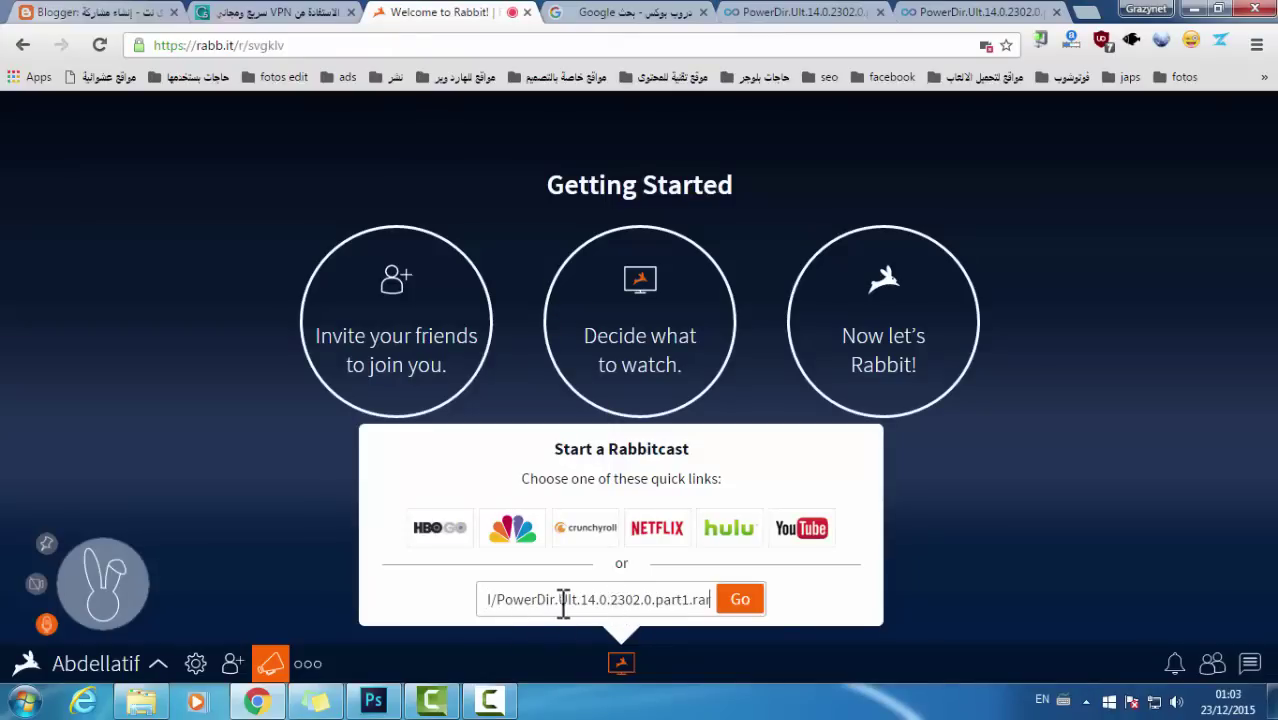
pyautogui.click(746, 600)
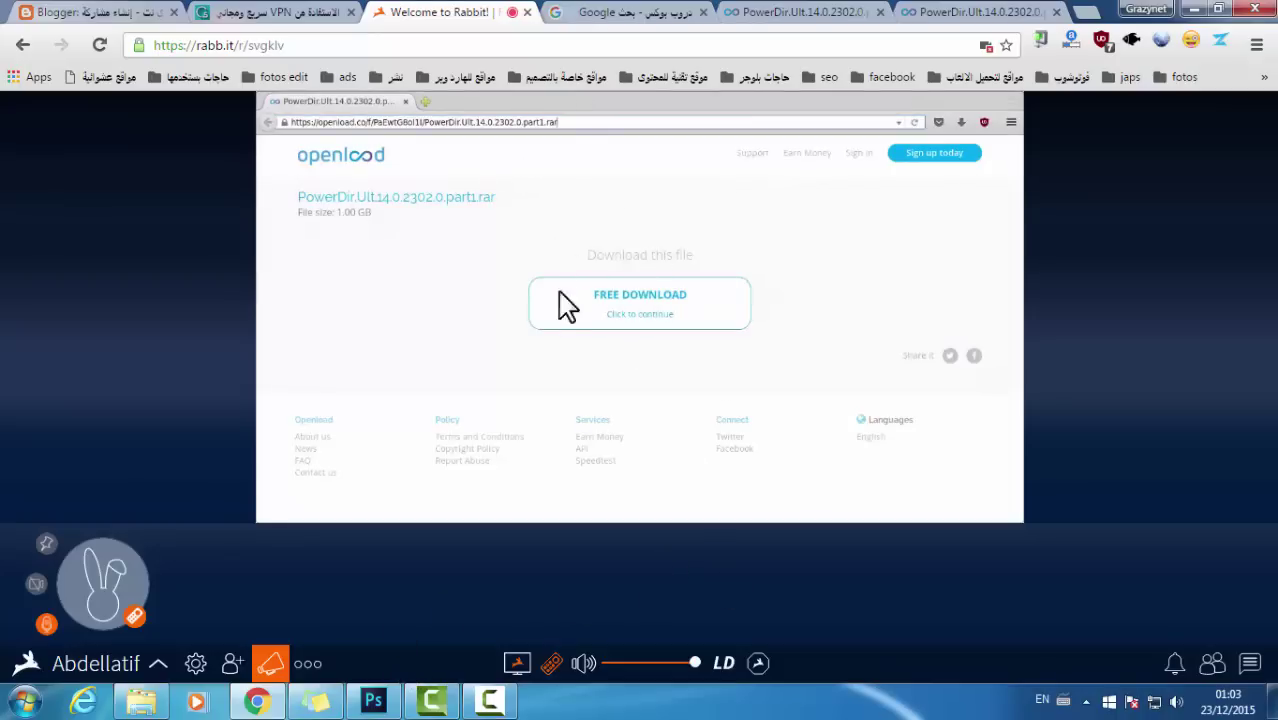
# Set the Rabbitcast quality to High Definition and show the room in fullscreen
pyautogui.click(721, 666)
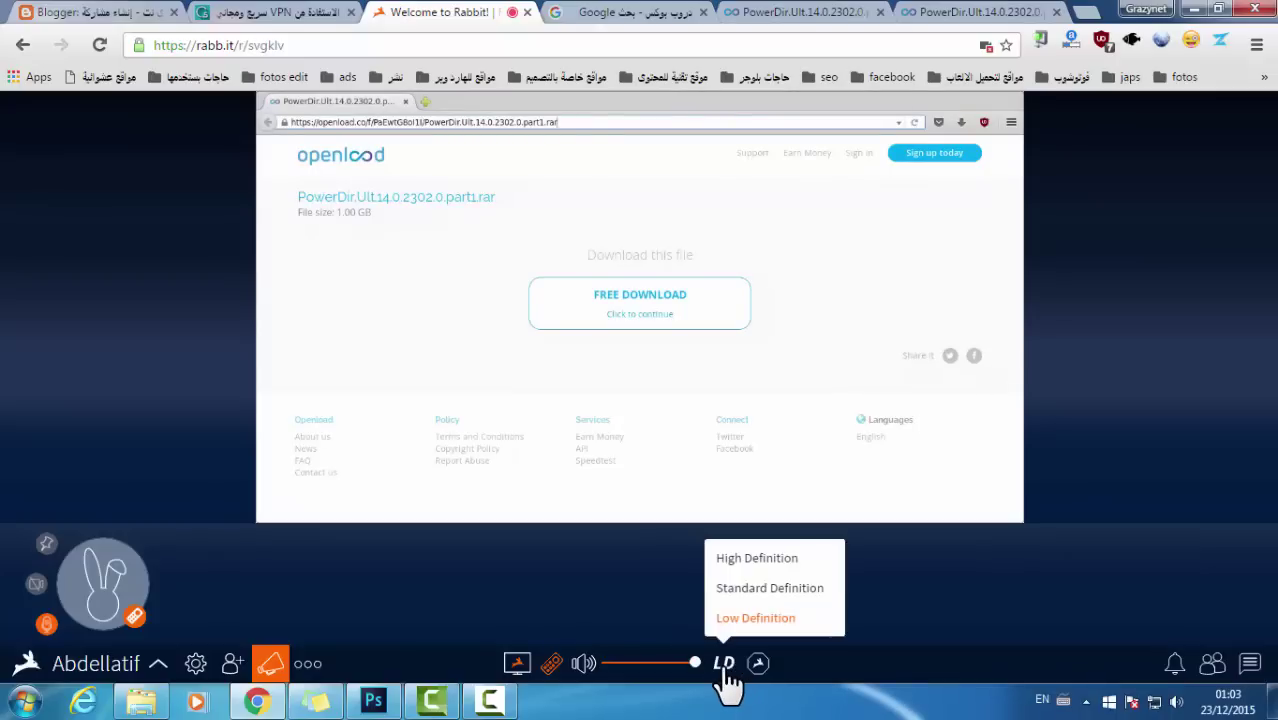
pyautogui.click(790, 559)
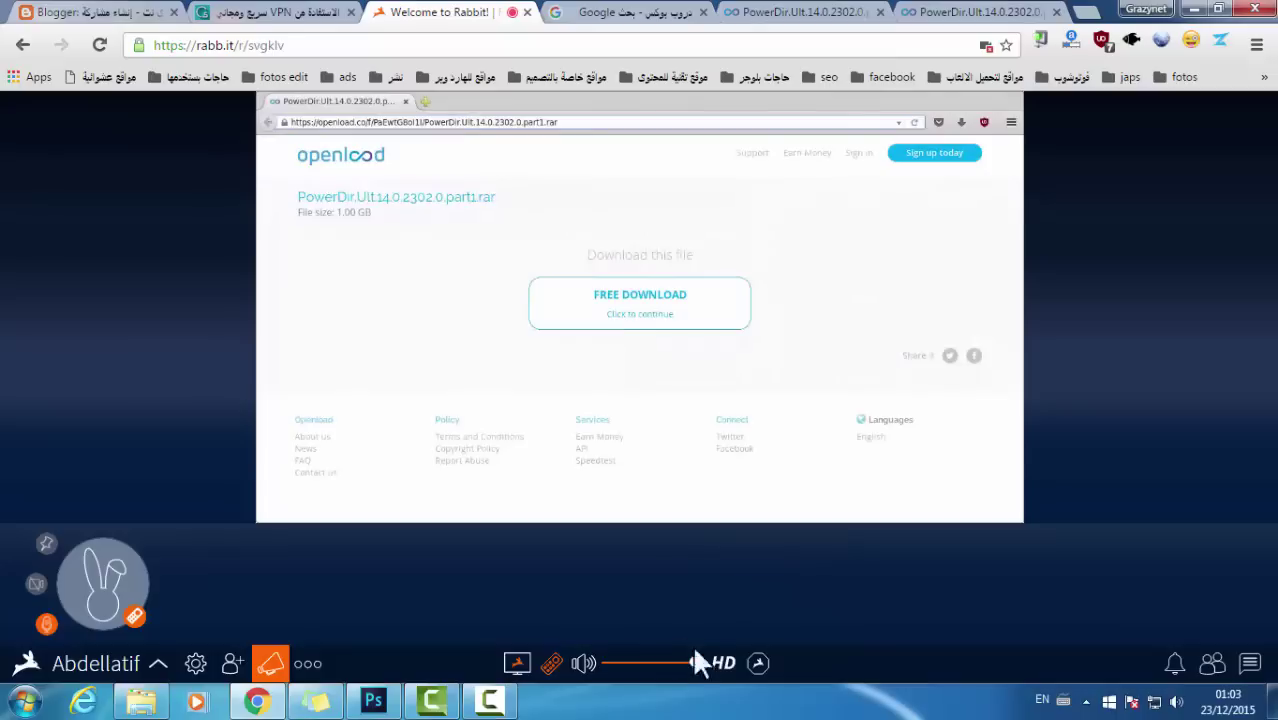
pyautogui.click(312, 666)
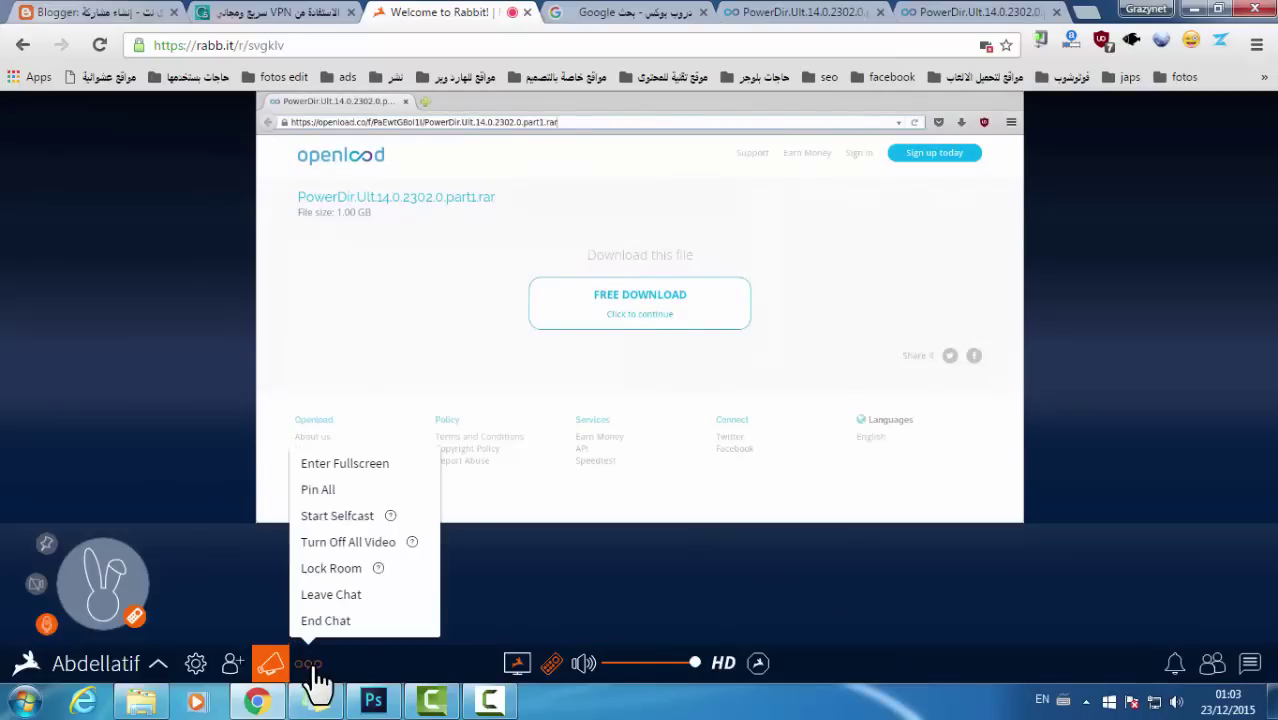
pyautogui.click(357, 475)
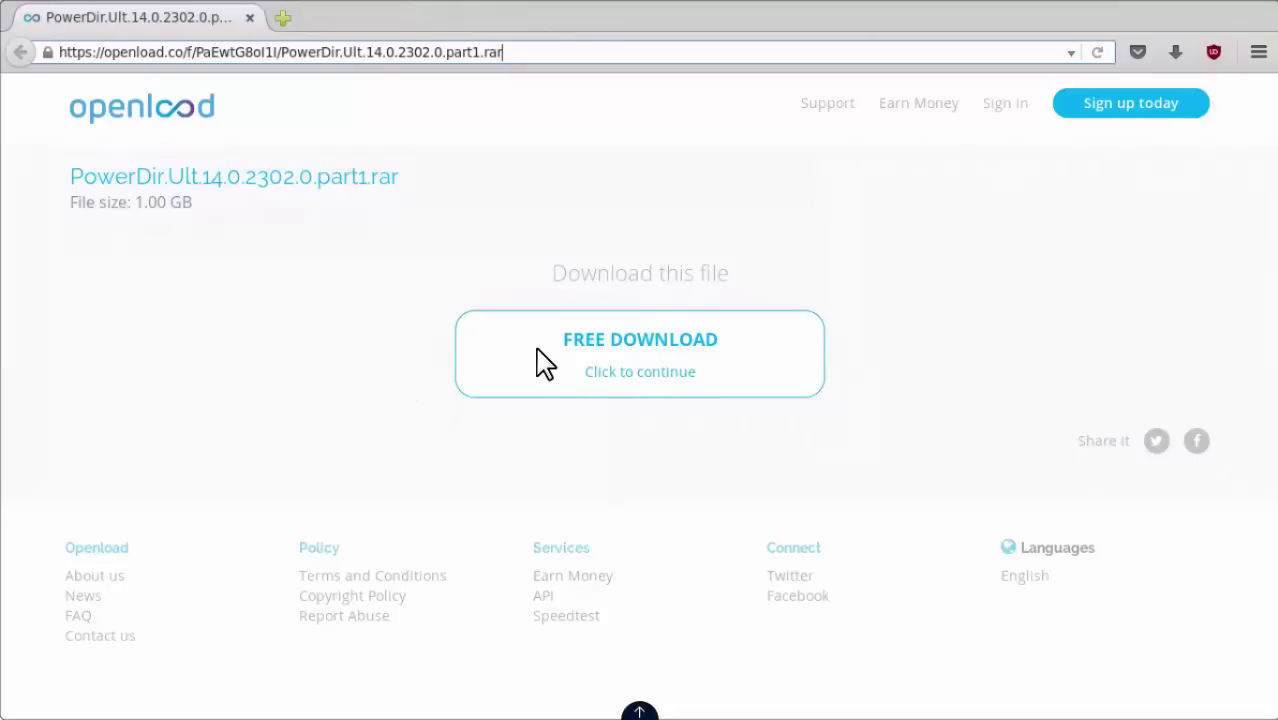
# Download PowerDir.Ult.14.0.2302.0.part1.rar from Openload inside the remote browser and save the file
pyautogui.click(656, 357)
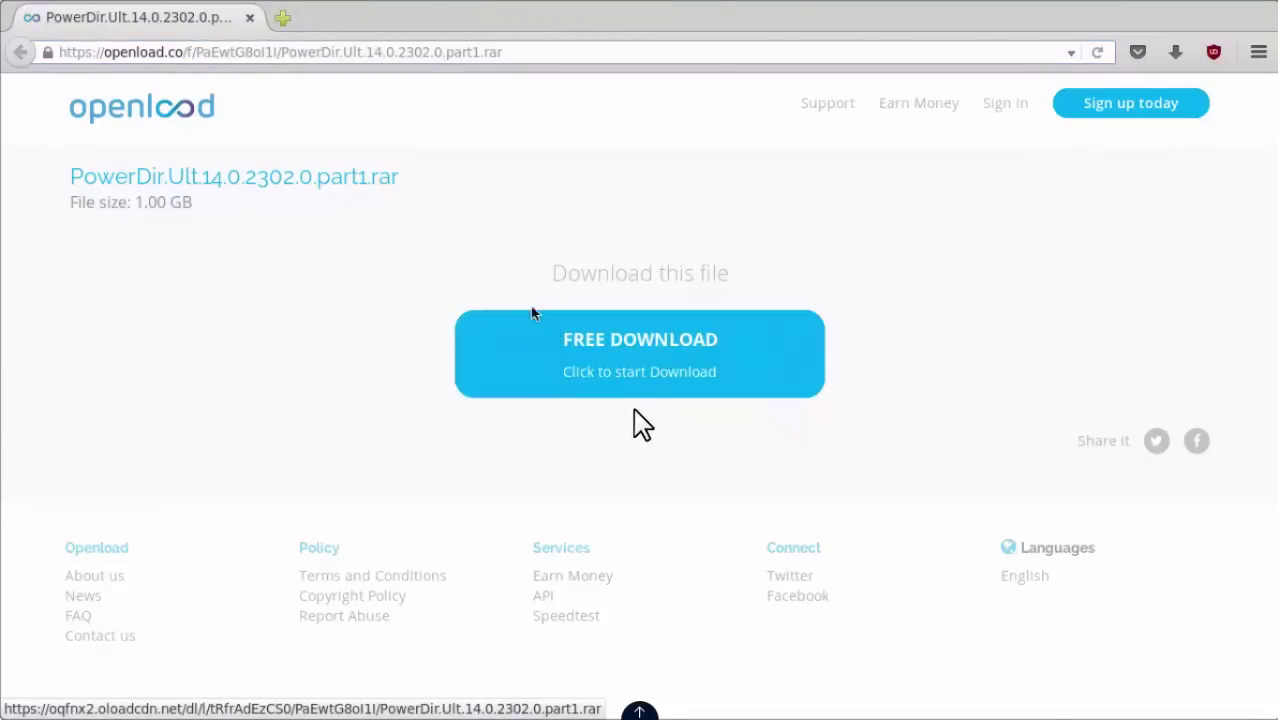
pyautogui.click(641, 371)
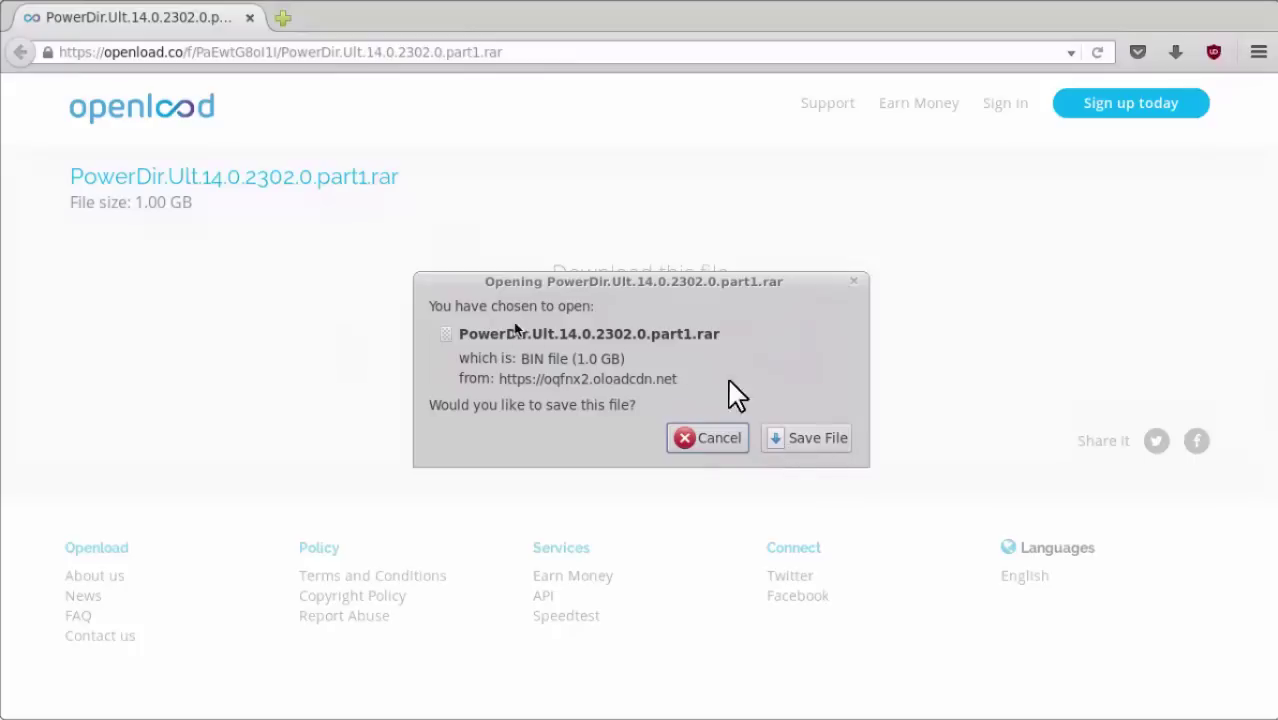
pyautogui.click(830, 440)
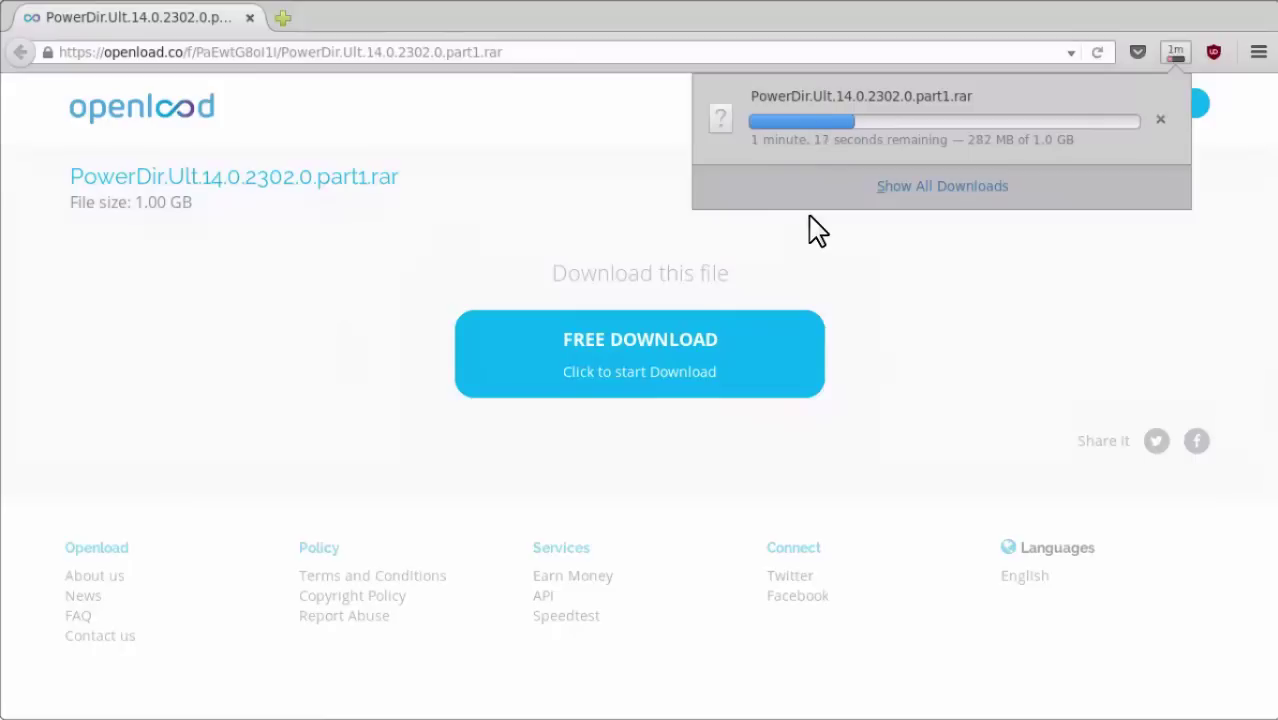
pyautogui.doubleClick(927, 284)
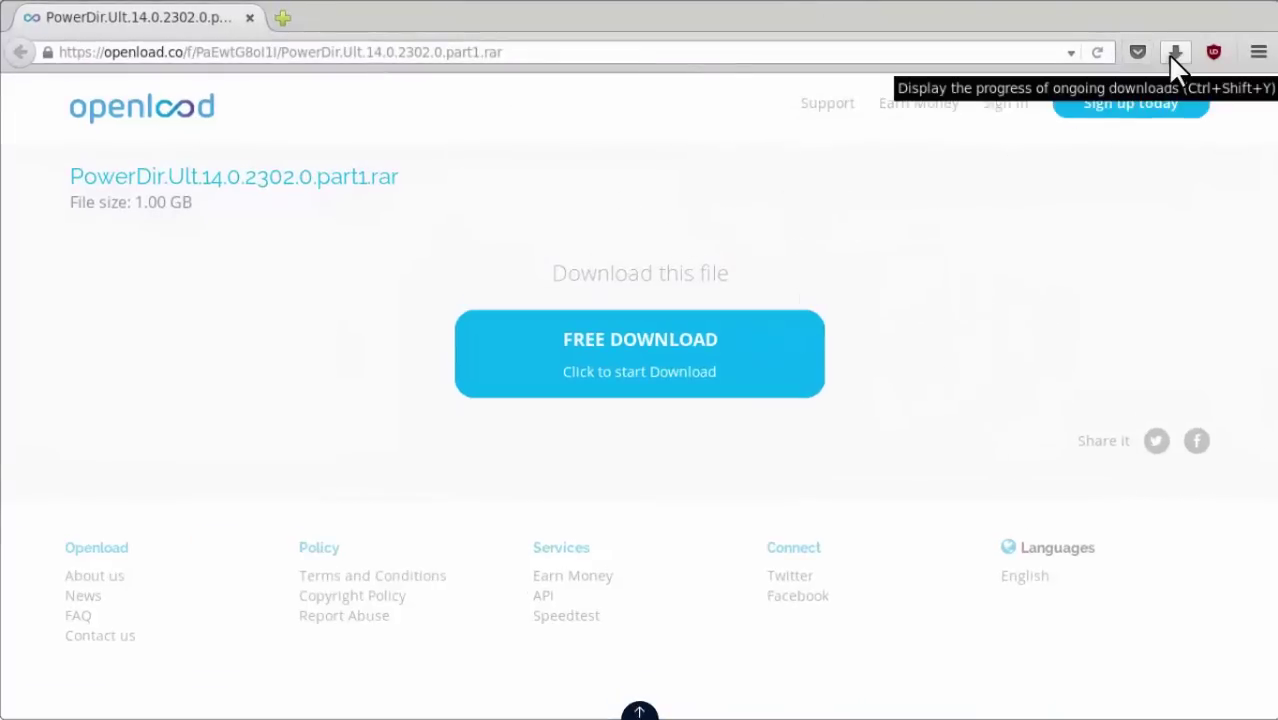
# Look up the downloaded archive in the rabbit home's Downloads folder and close the application chooser without launching anything
pyautogui.click(1170, 56)
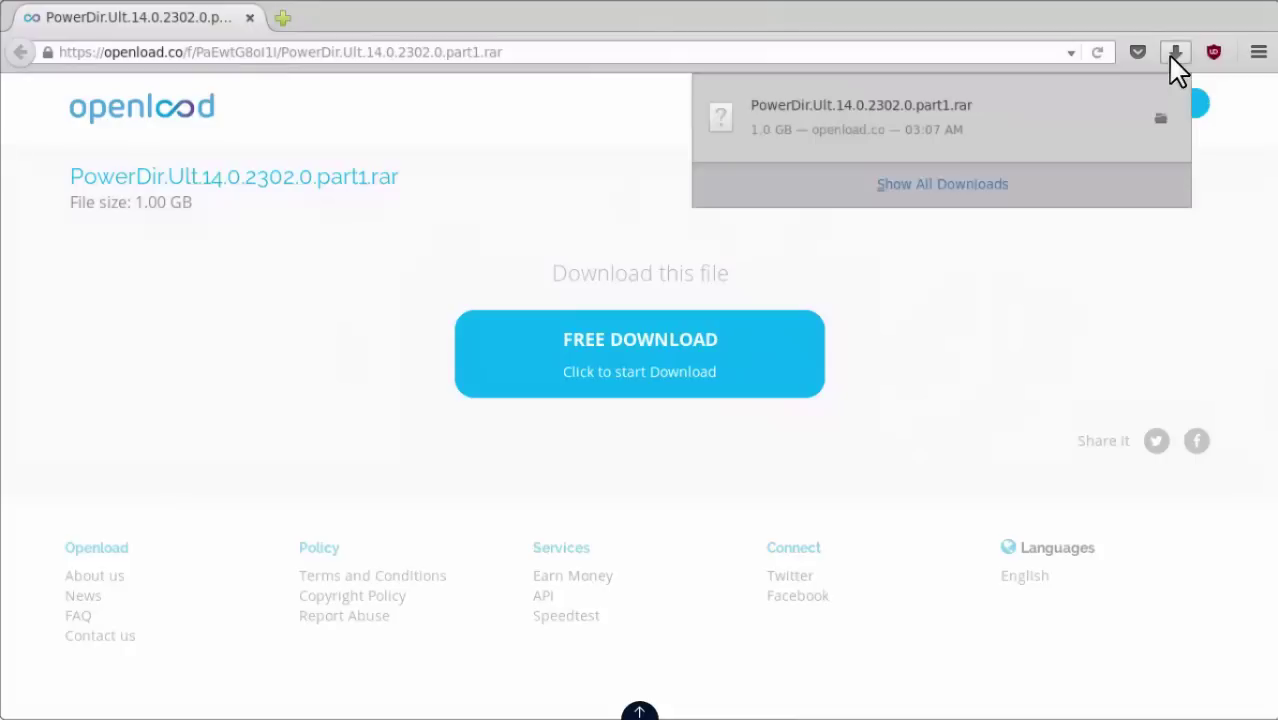
pyautogui.click(890, 135)
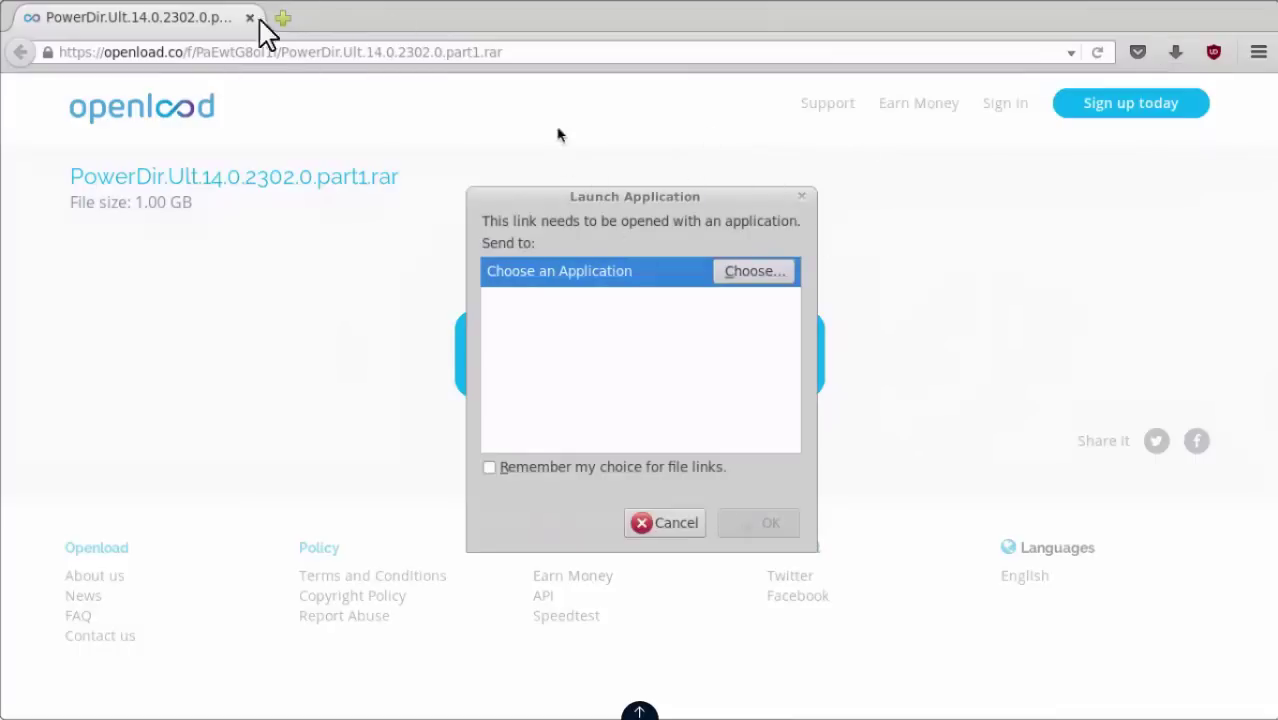
pyautogui.click(776, 276)
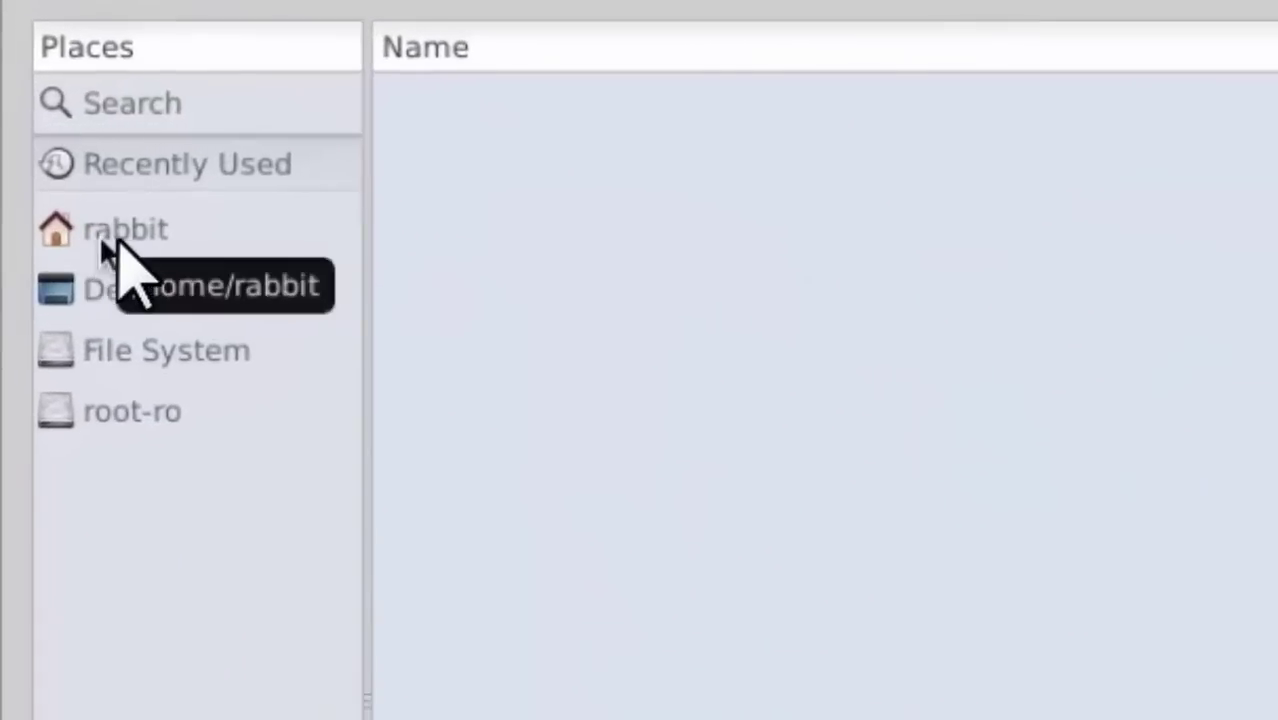
pyautogui.click(118, 245)
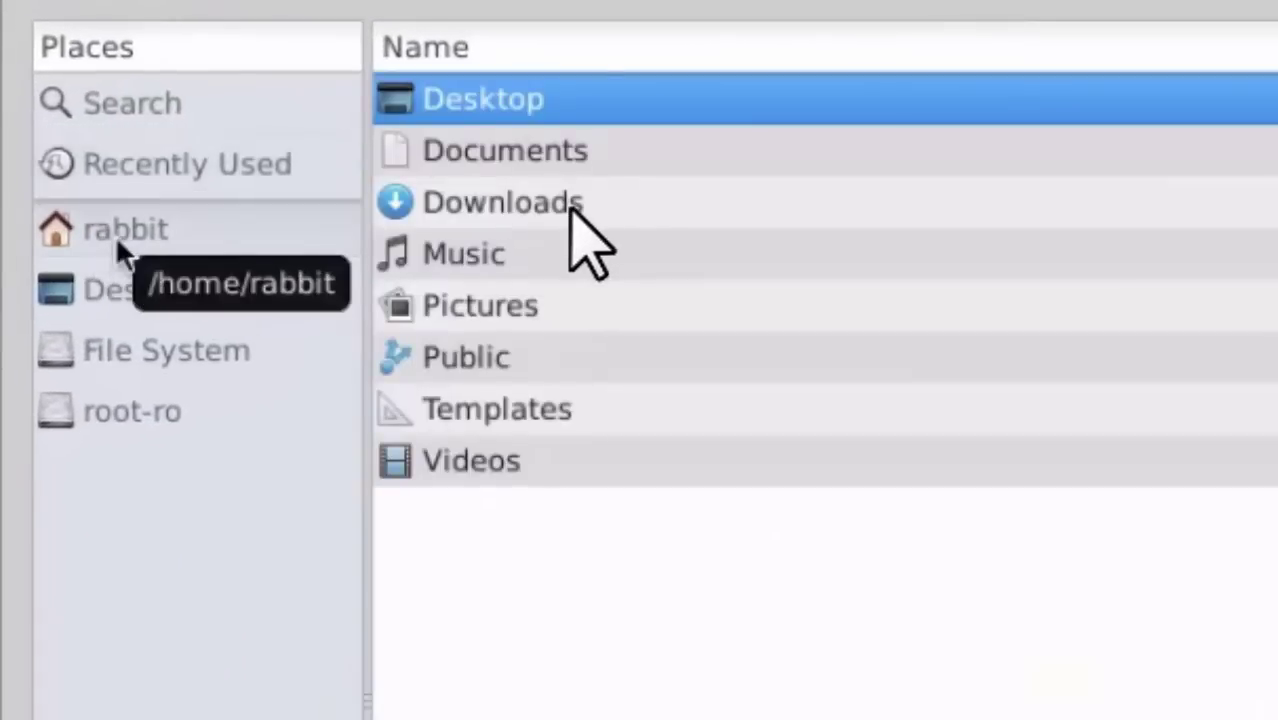
pyautogui.click(575, 205)
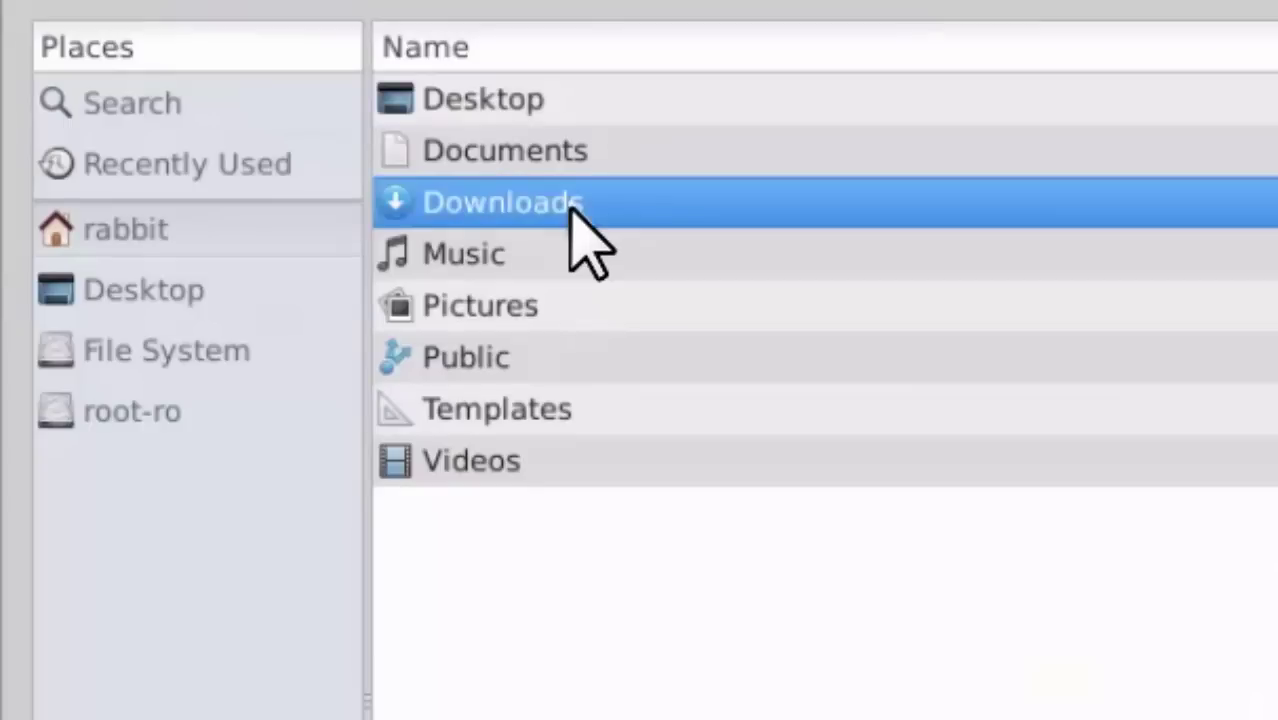
pyautogui.doubleClick(573, 212)
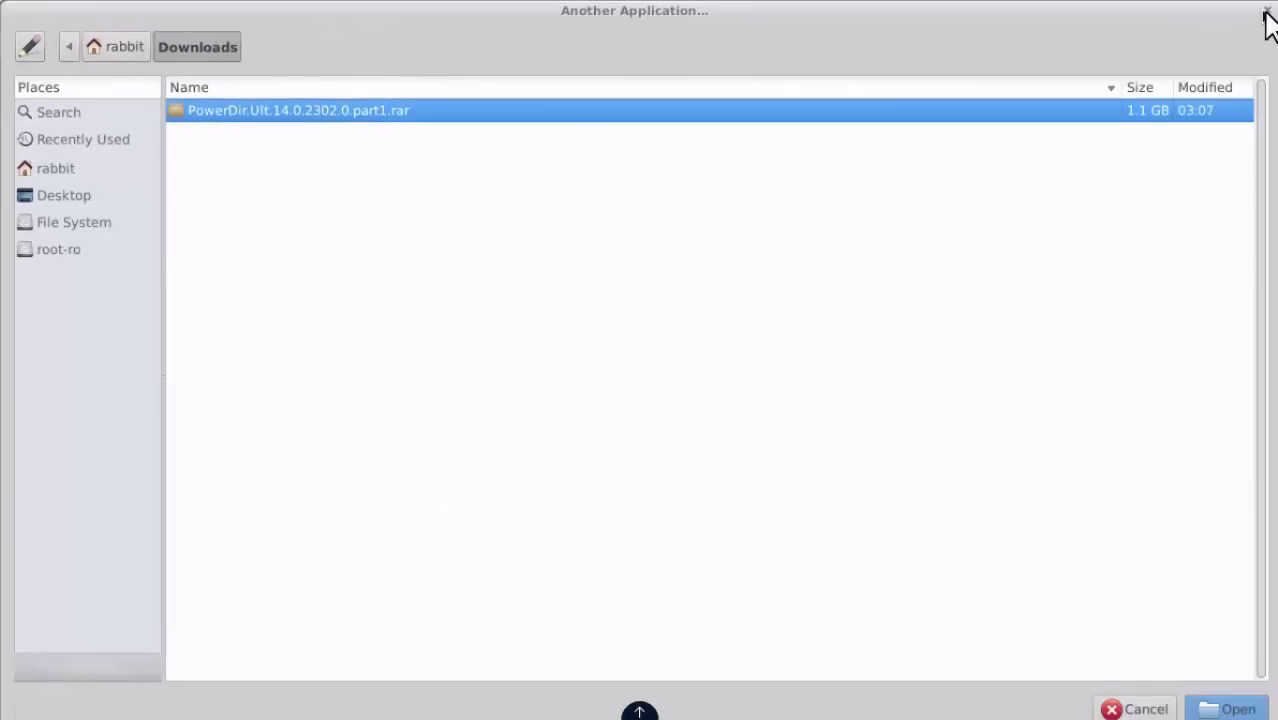
pyautogui.click(1266, 10)
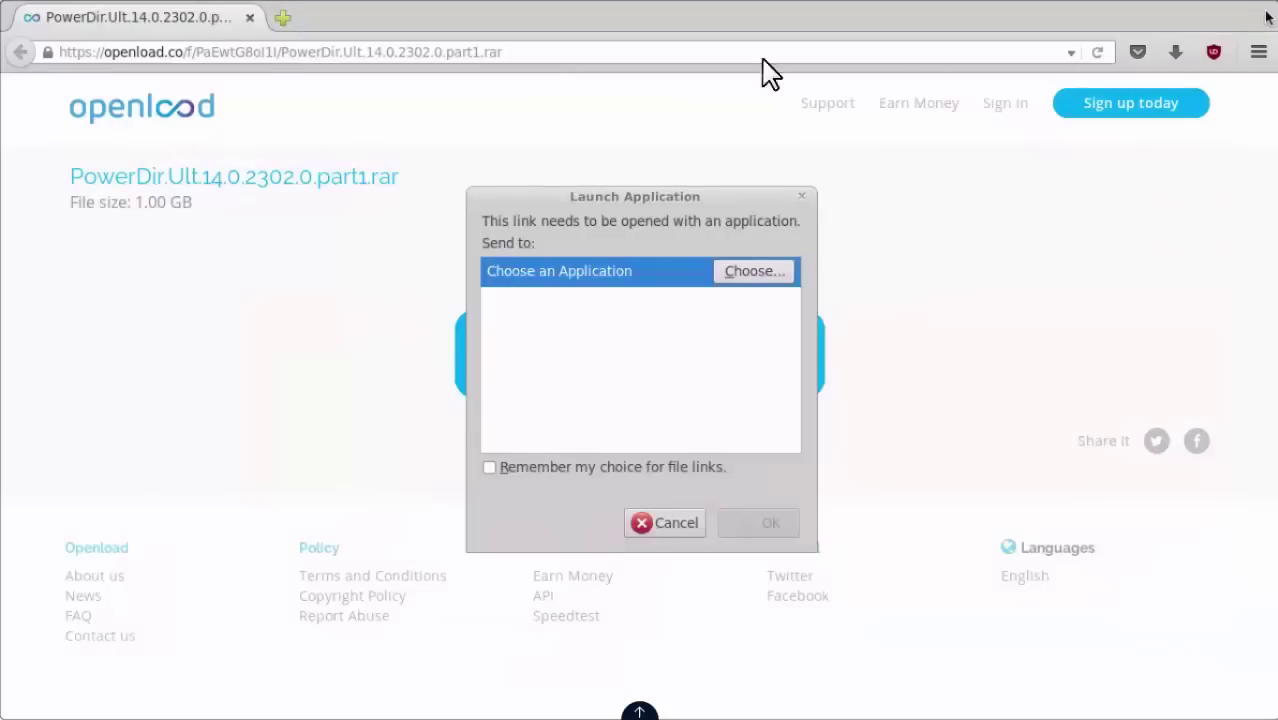
pyautogui.click(802, 196)
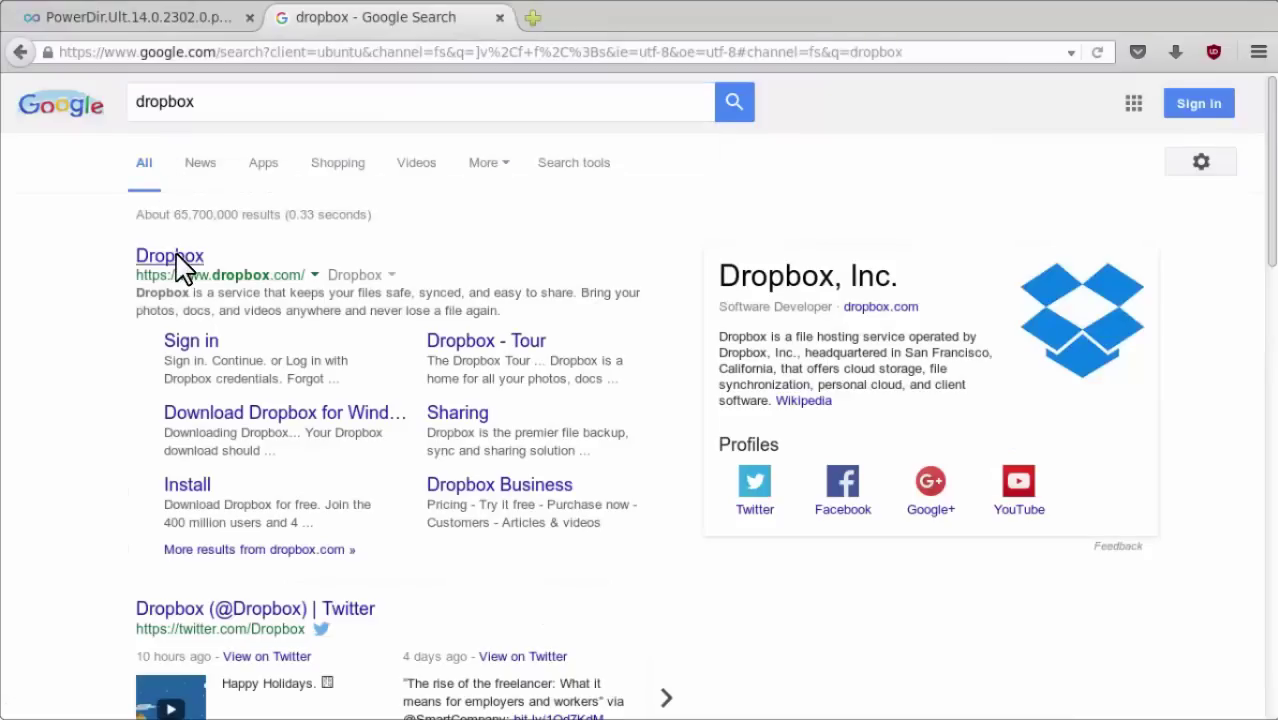
# Open the Dropbox site from the search results and enter the my softwar folder
pyautogui.click(176, 256)
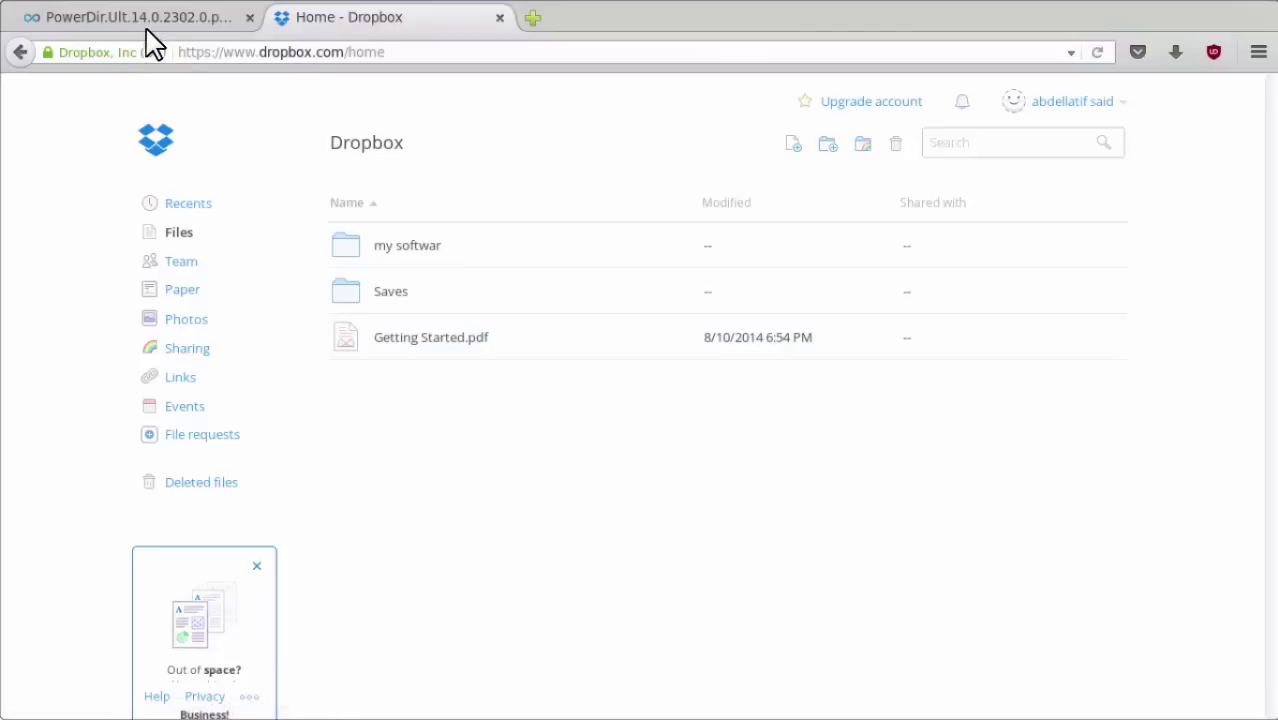
pyautogui.doubleClick(406, 259)
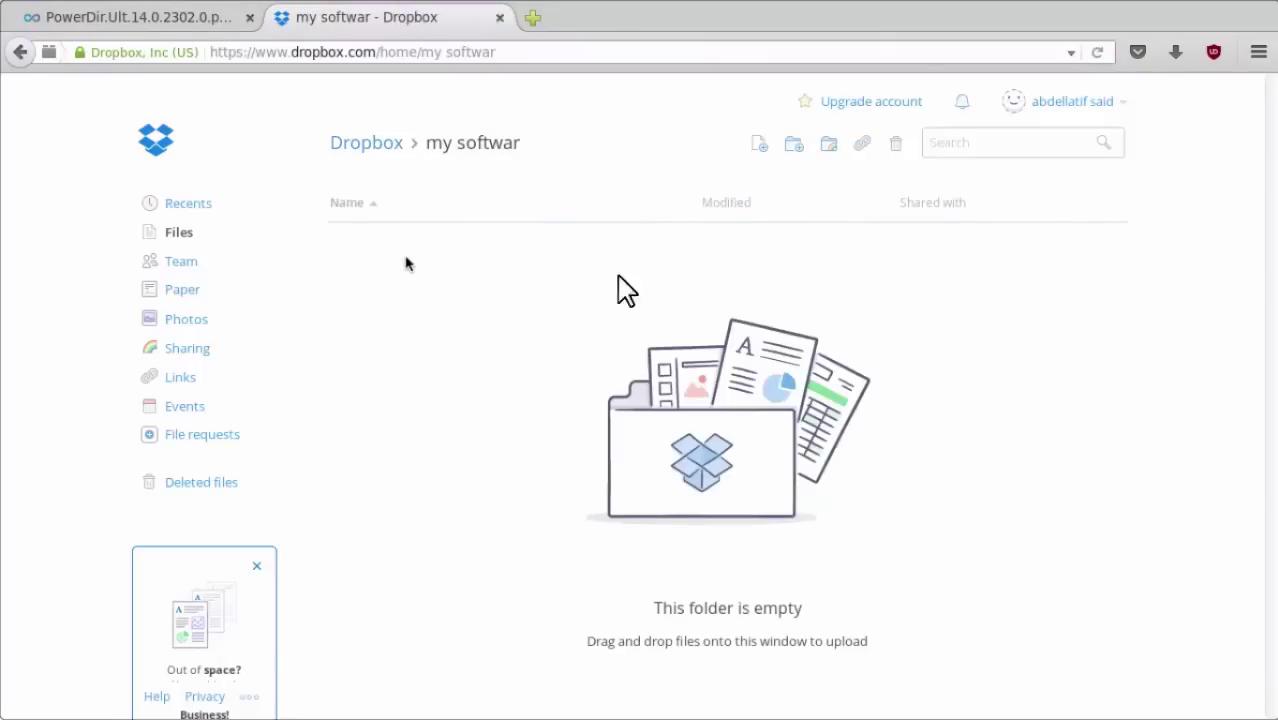
# Upload PowerDir.Ult.14.0.2302.0.part1.rar from the rabbit home's Downloads folder to the my softwar folder and finish the upload
pyautogui.click(762, 148)
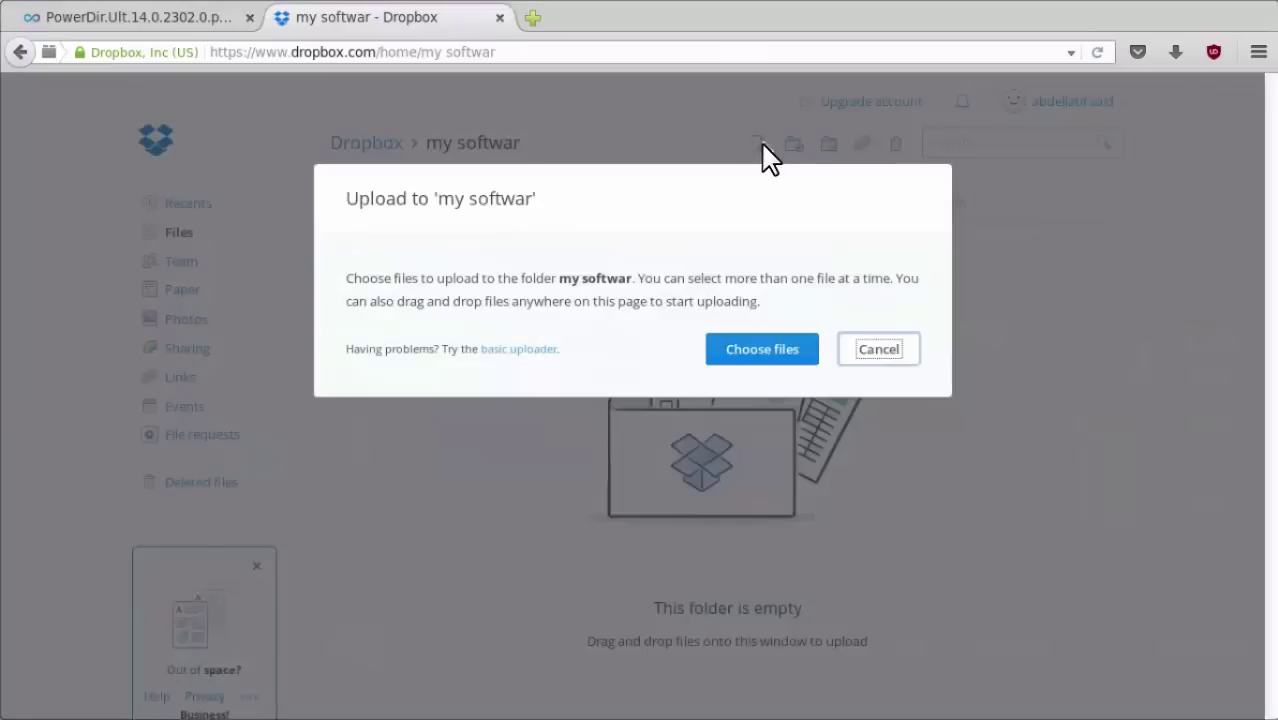
pyautogui.click(776, 357)
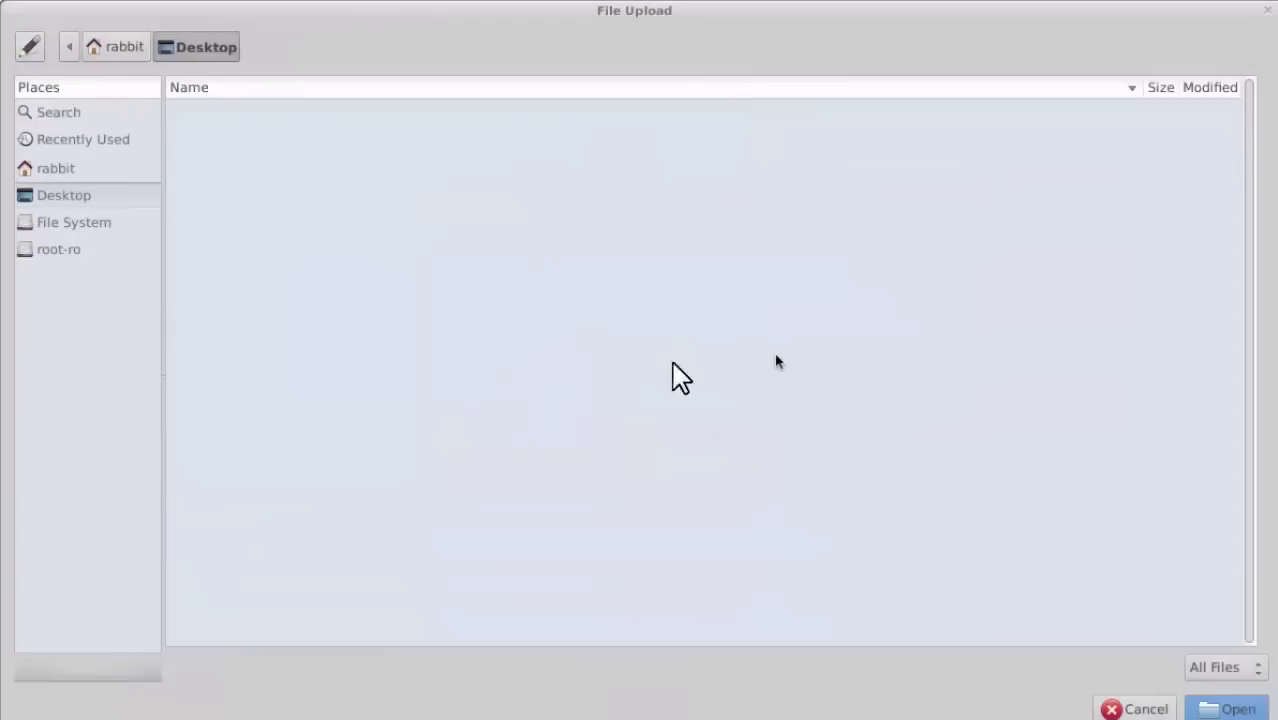
pyautogui.click(48, 174)
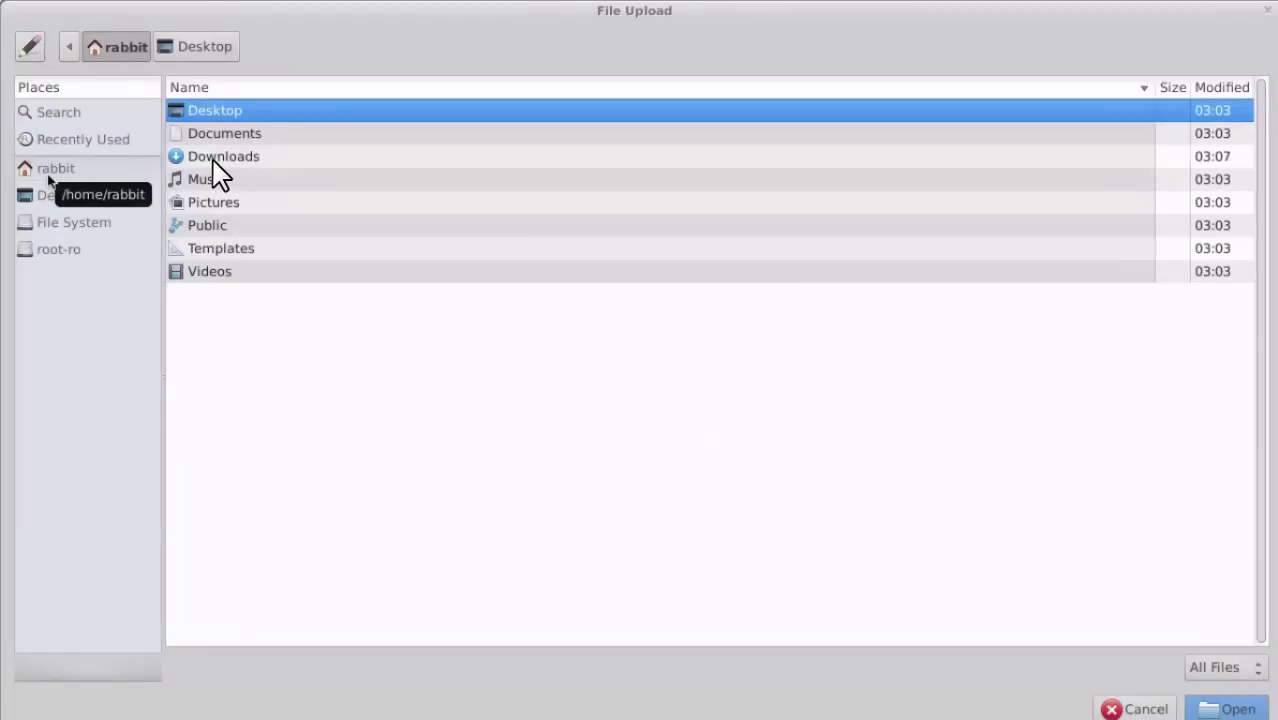
pyautogui.doubleClick(213, 160)
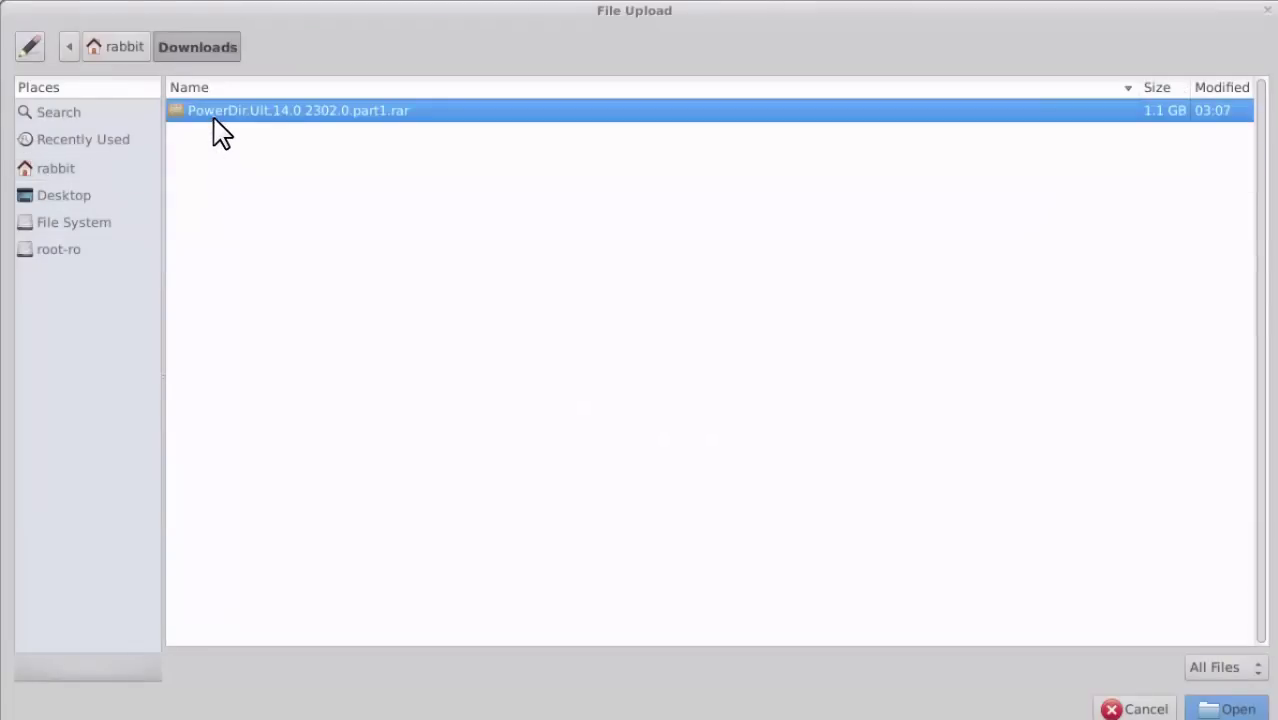
pyautogui.doubleClick(213, 117)
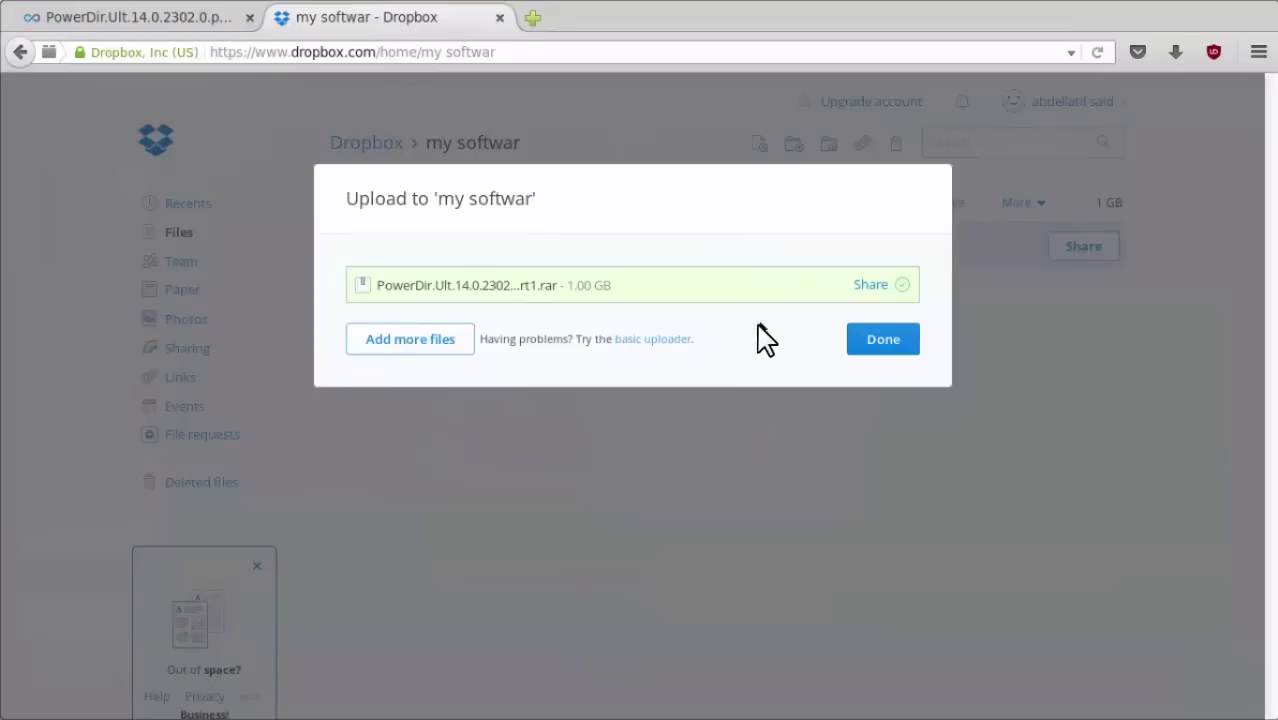
pyautogui.click(883, 340)
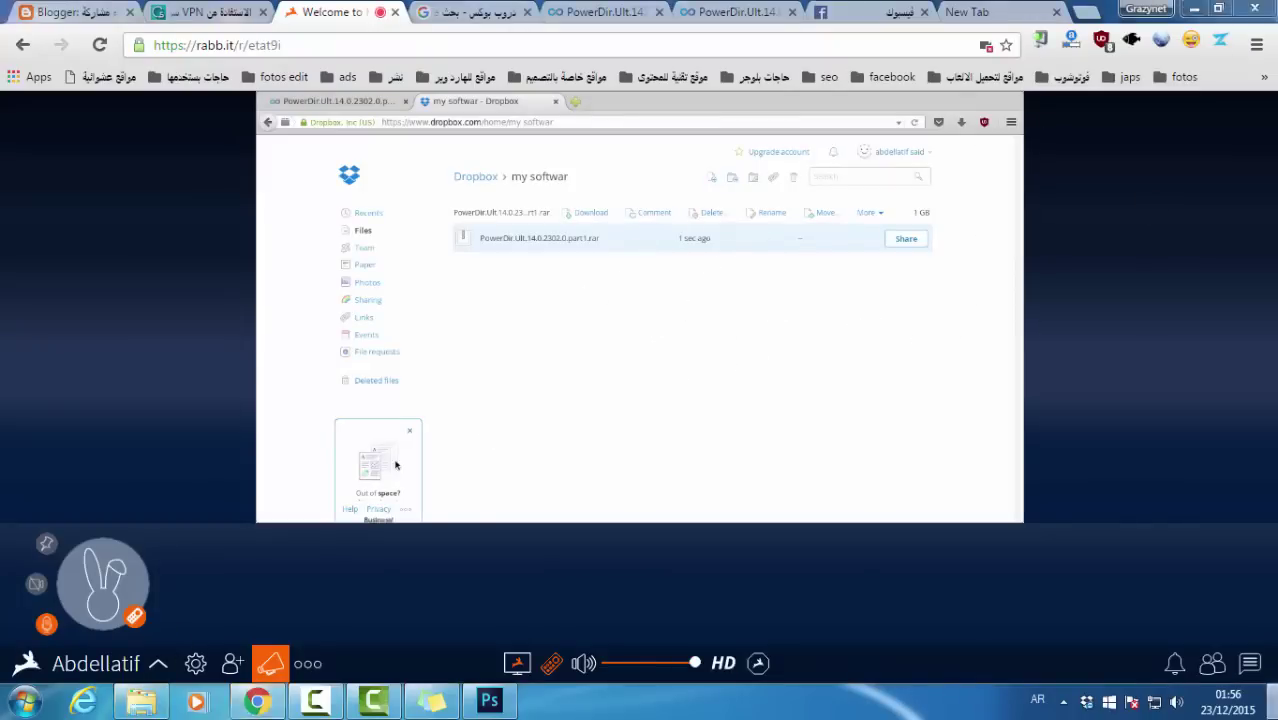
# Switch to the Windows desktop and show the local Dropbox folder in Windows Explorer
pyautogui.press('super+d')
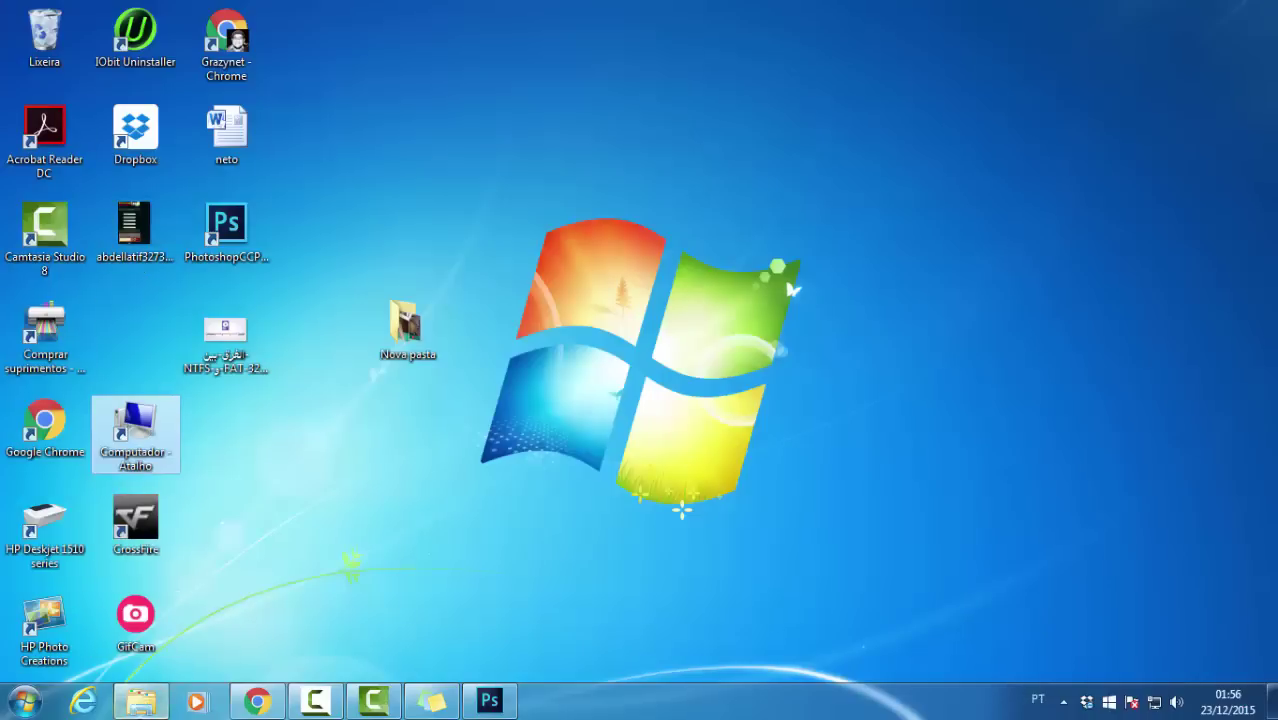
pyautogui.click(158, 704)
pyautogui.click(371, 240)
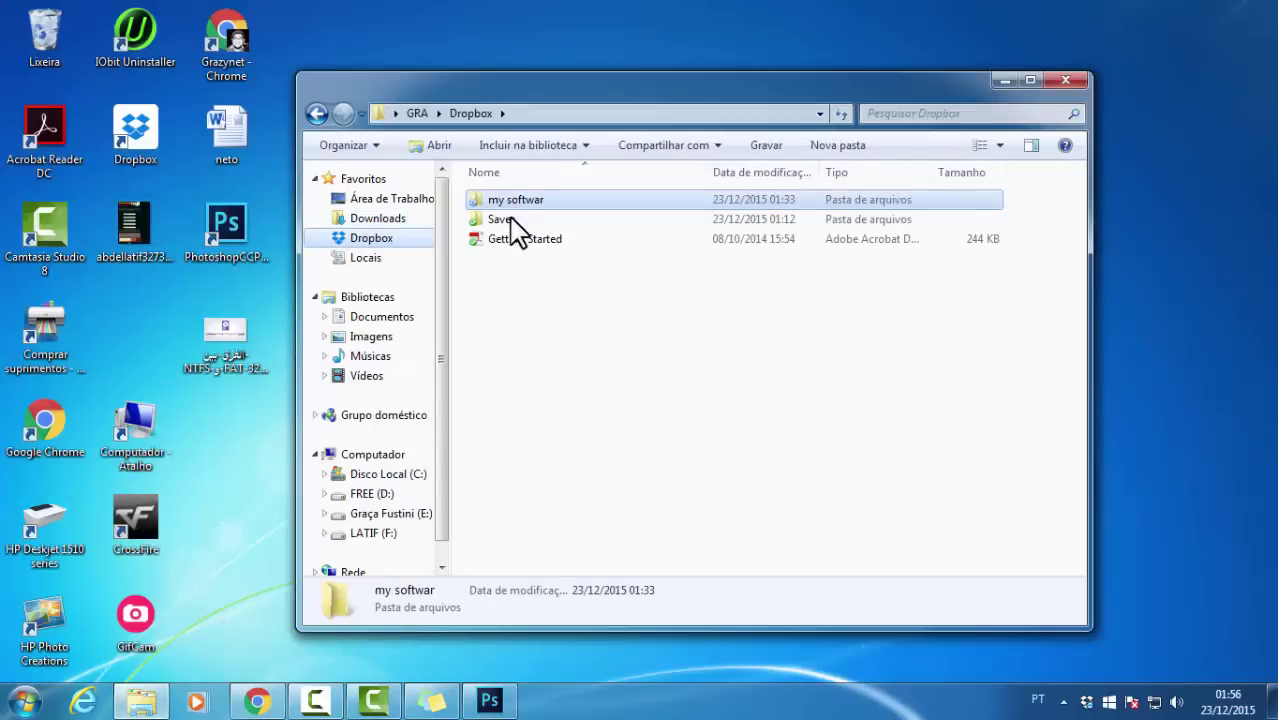
pyautogui.rightClick(518, 322)
pyautogui.click(571, 422)
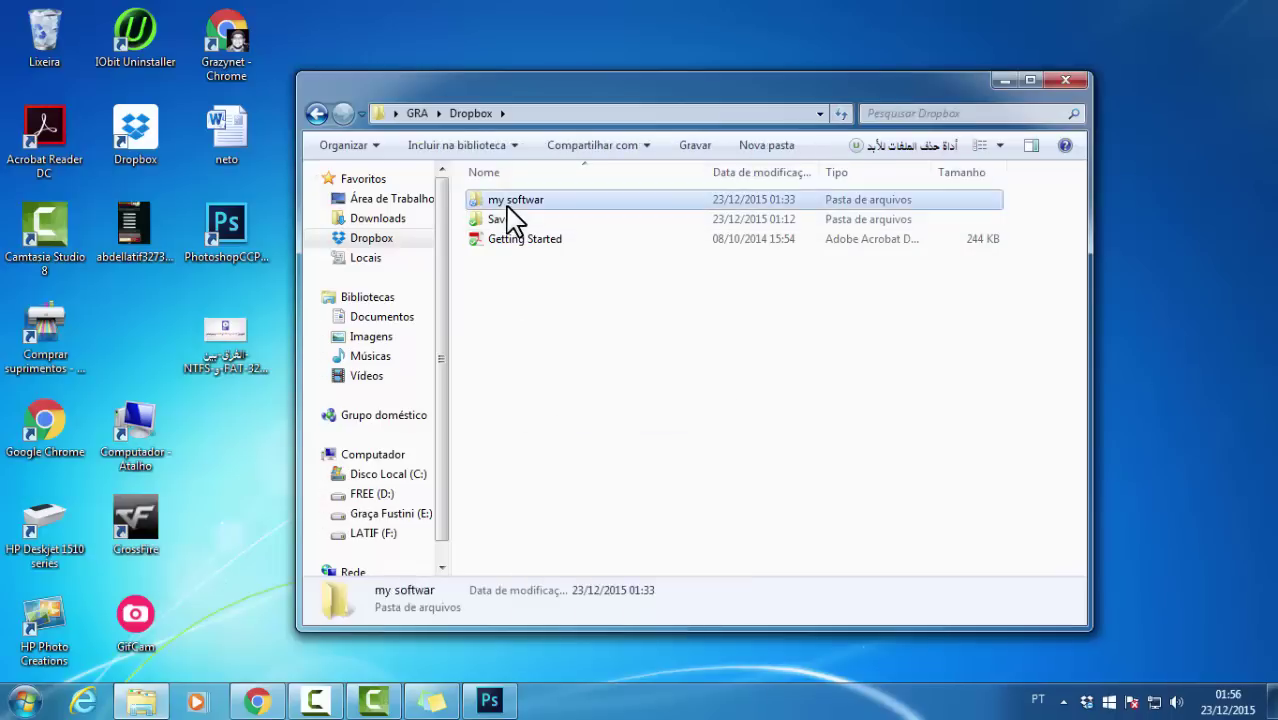
# Check the my softwar folder for the uploaded archive and return to the parent Dropbox folder
pyautogui.doubleClick(508, 203)
pyautogui.rightClick(506, 222)
pyautogui.click(562, 322)
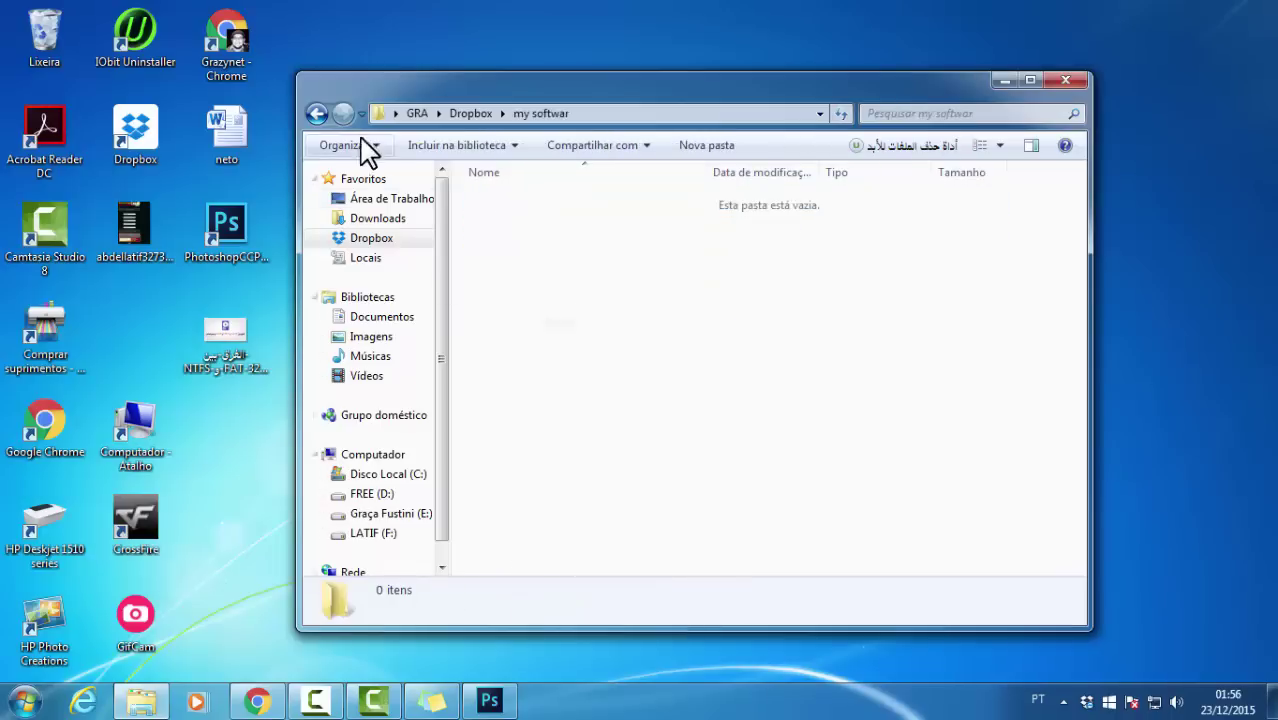
pyautogui.click(316, 113)
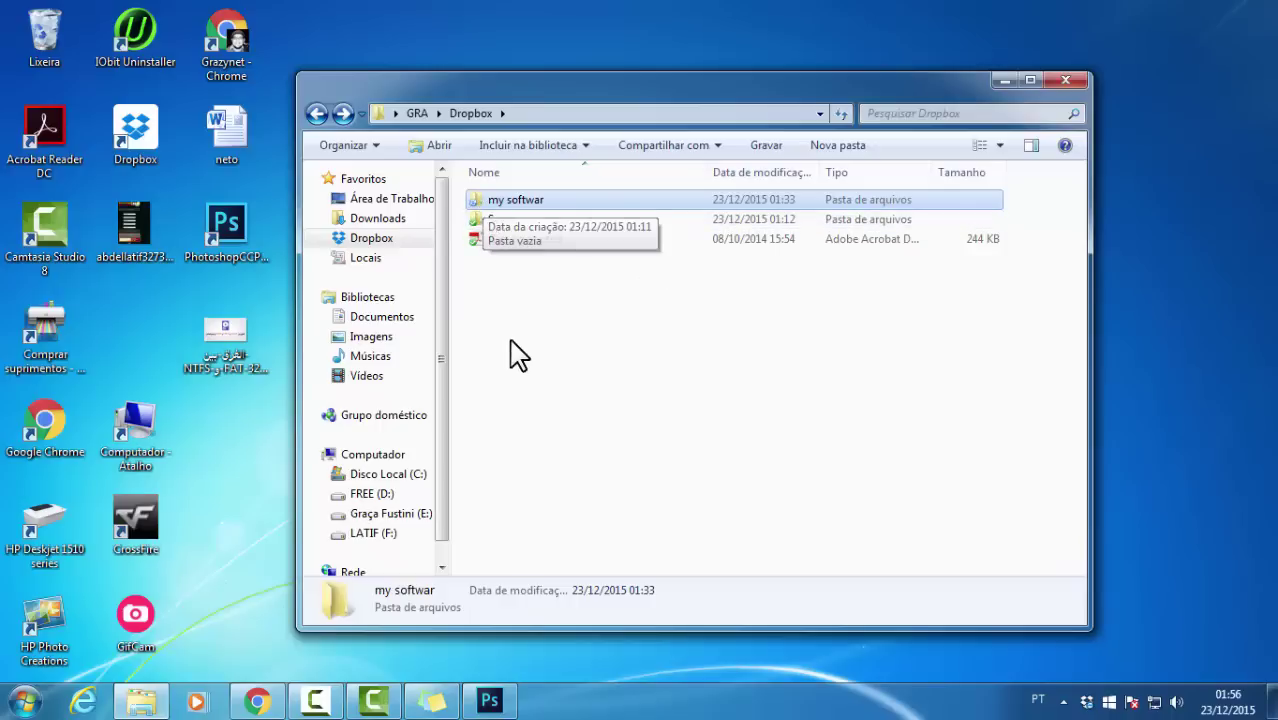
# Check the Dropbox client's sync status and wait until the synchronization finishes
pyautogui.click(1090, 705)
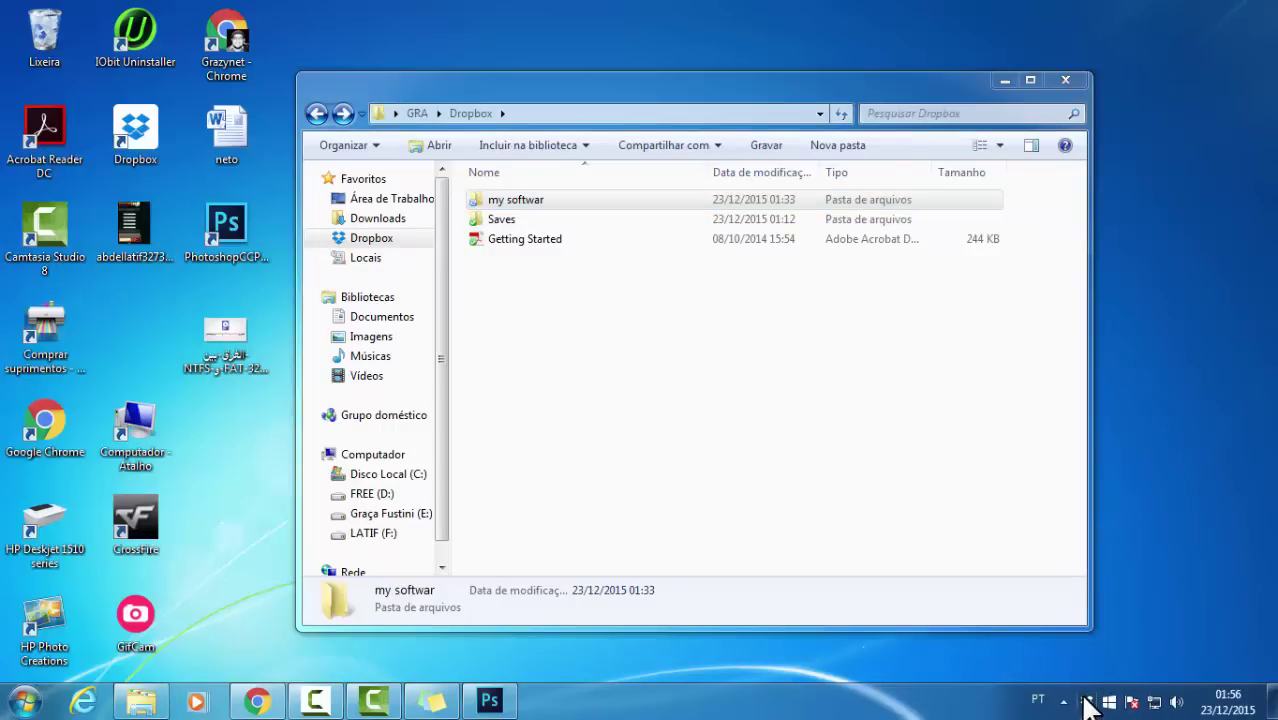
pyautogui.click(1085, 698)
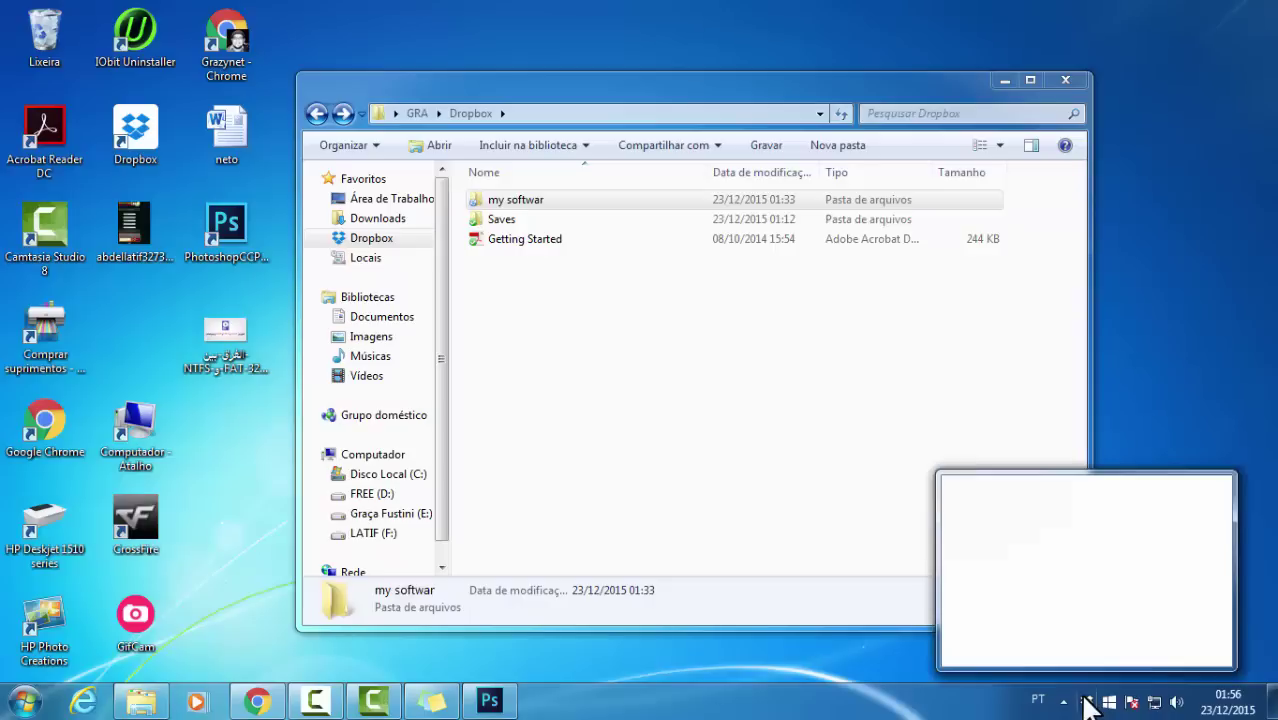
pyautogui.click(775, 472)
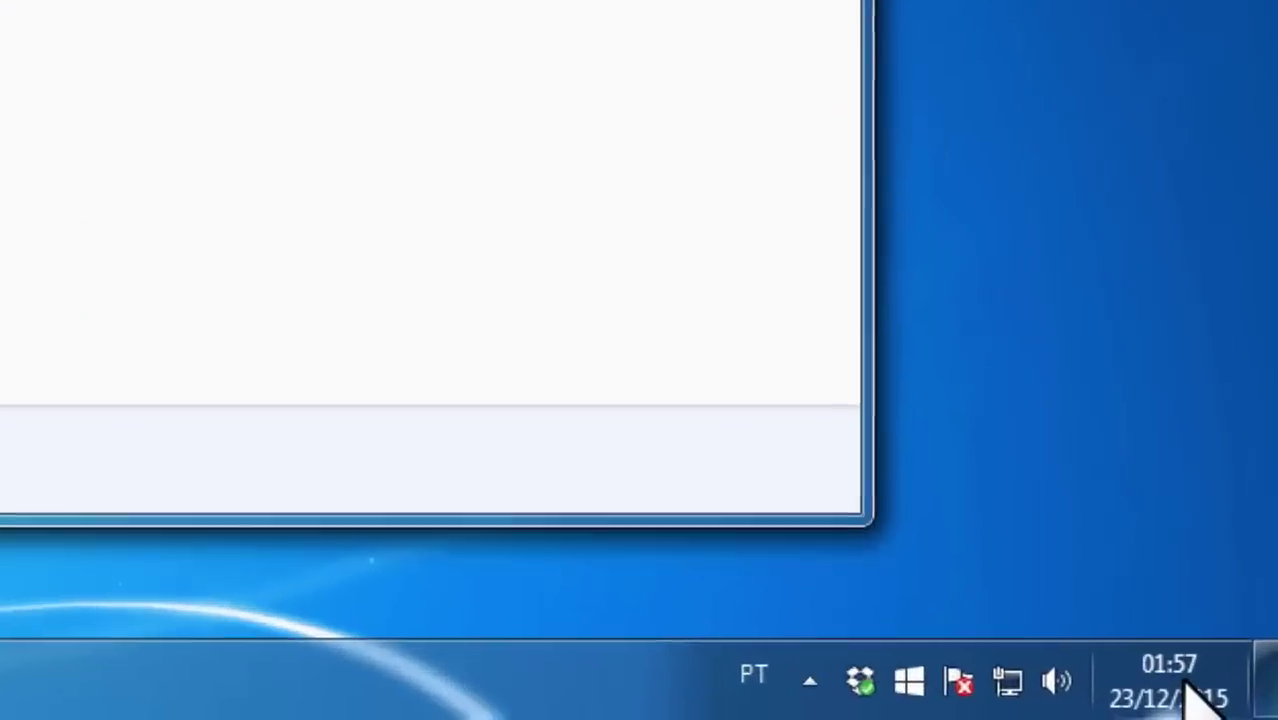
pyautogui.moveTo(1237, 701)
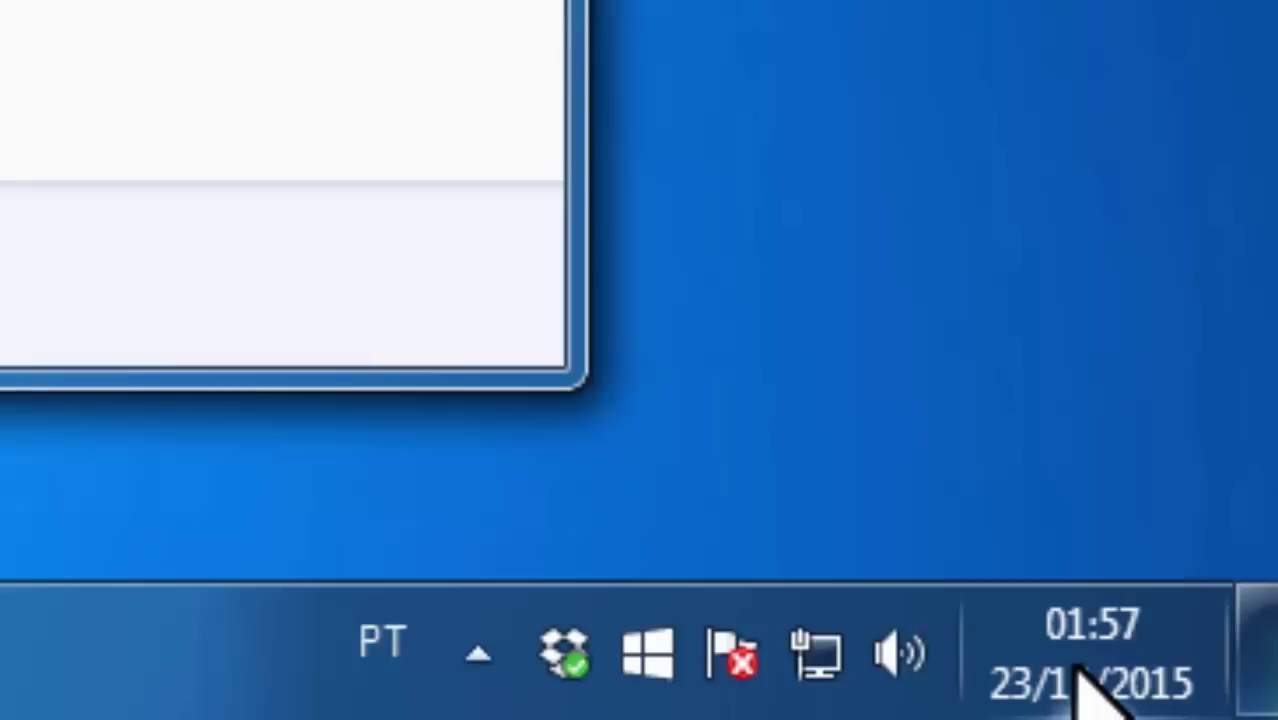
pyautogui.moveTo(1085, 677)
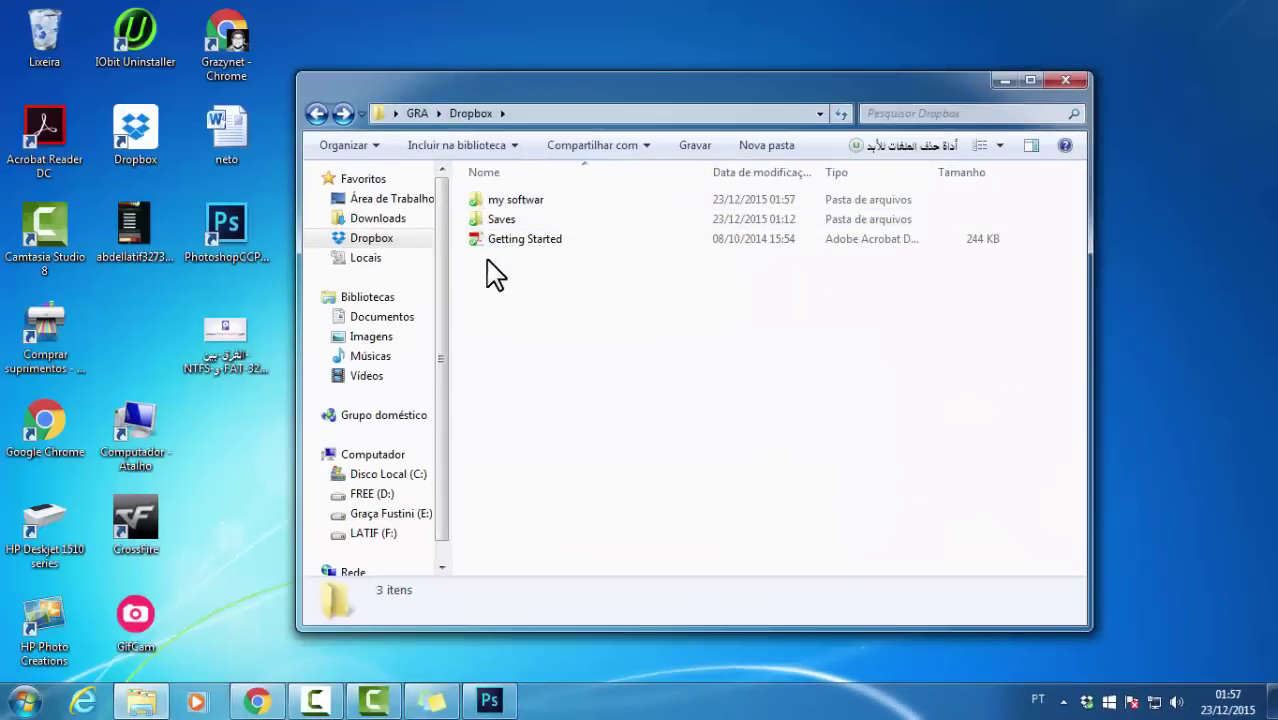
# Enter the my softwar folder, review the general properties of PowerDir.Ult.14.0.2302.0.part1, and close them without changes
pyautogui.doubleClick(485, 205)
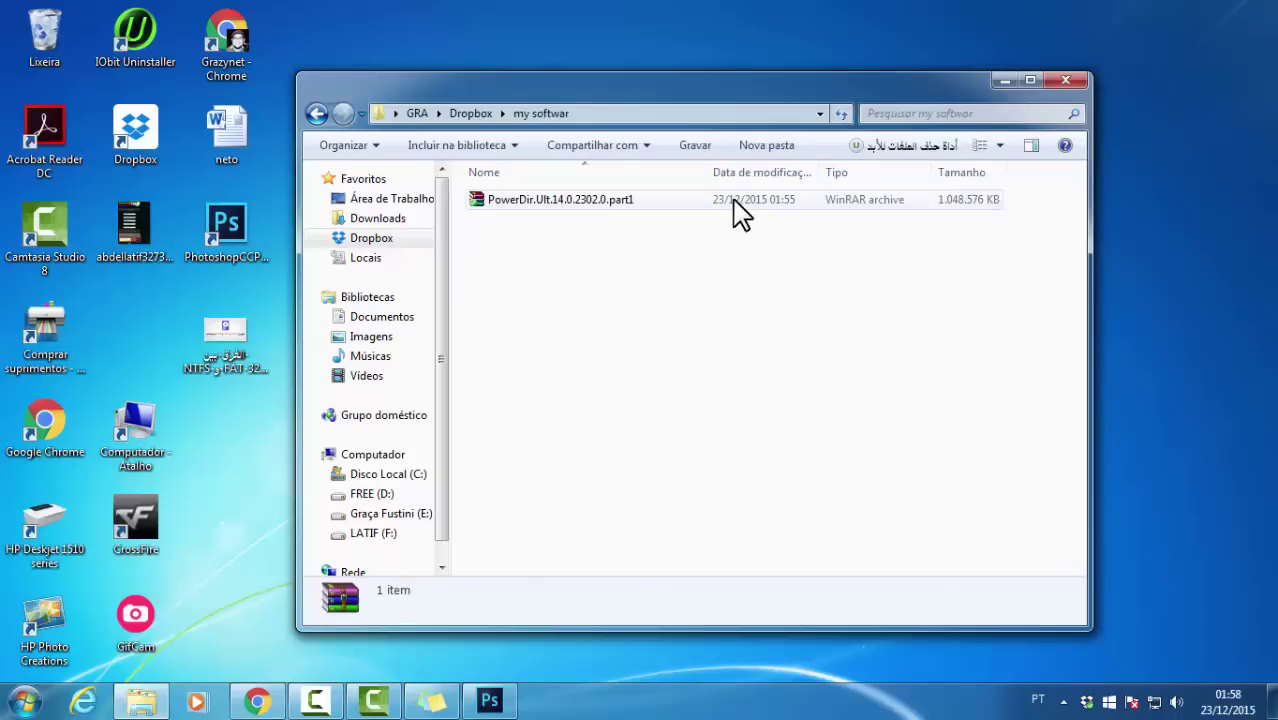
pyautogui.doubleClick(735, 203)
pyautogui.rightClick(733, 199)
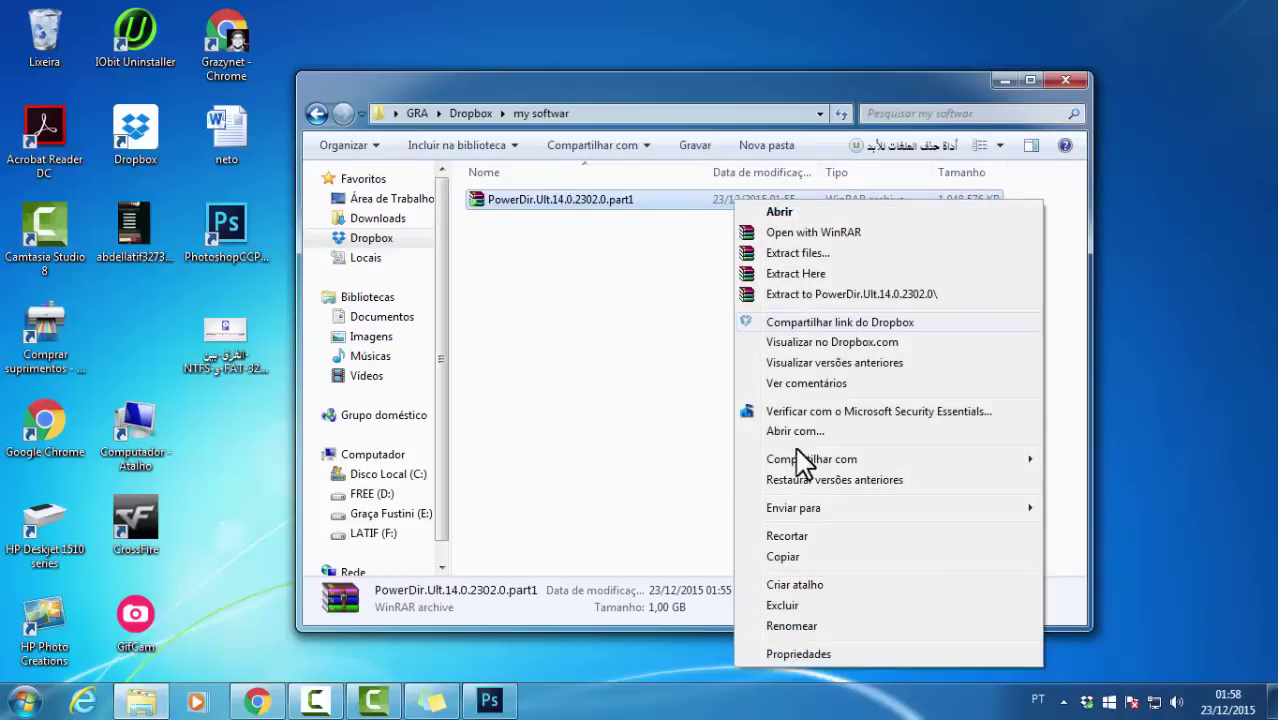
pyautogui.click(811, 650)
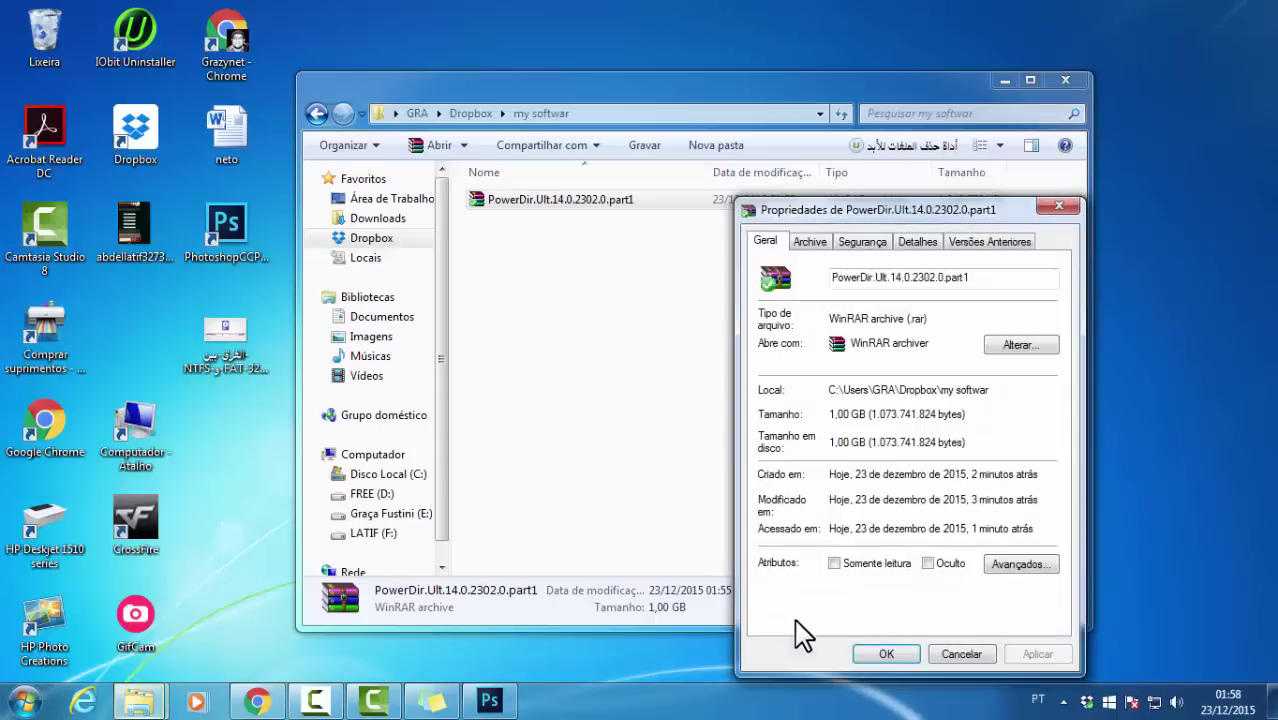
pyautogui.click(955, 654)
# Copy PowerDir.Ult.14.0.2302.0.part1 from the my softwar folder to the desktop and expand the copy progress details
pyautogui.moveTo(494, 92); pyautogui.dragTo(682, 94)
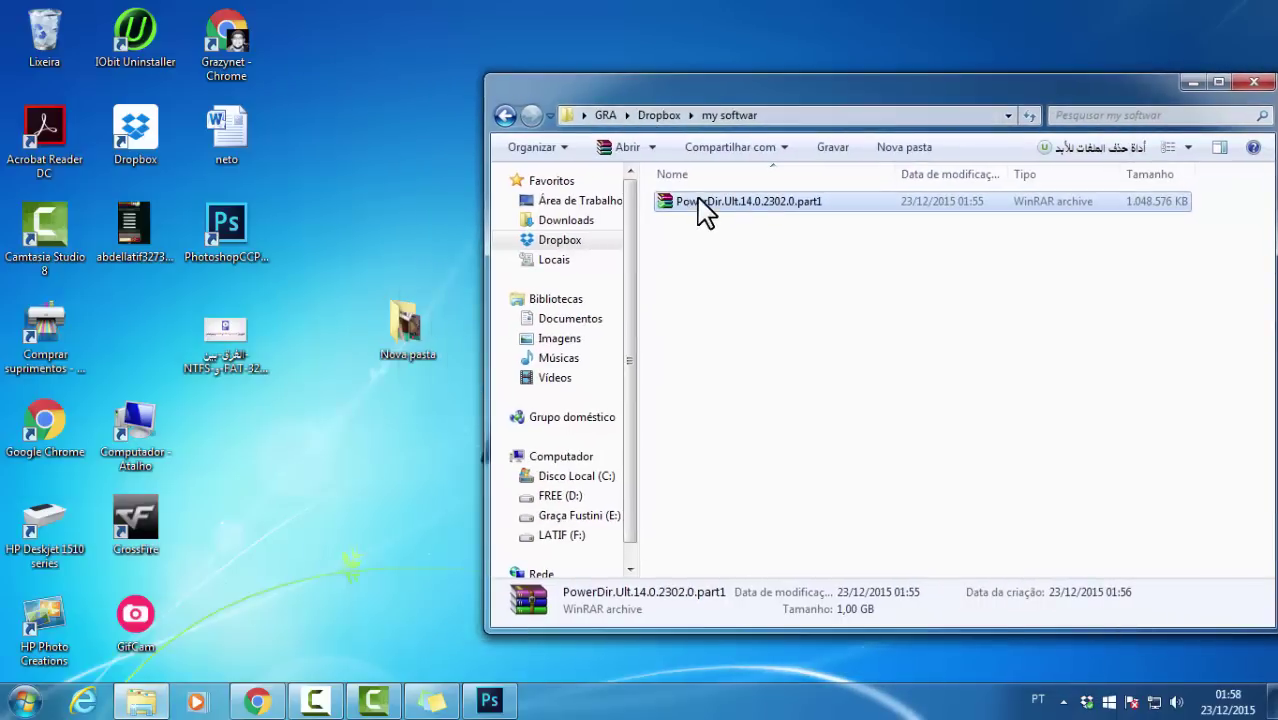
pyautogui.rightClick(699, 201)
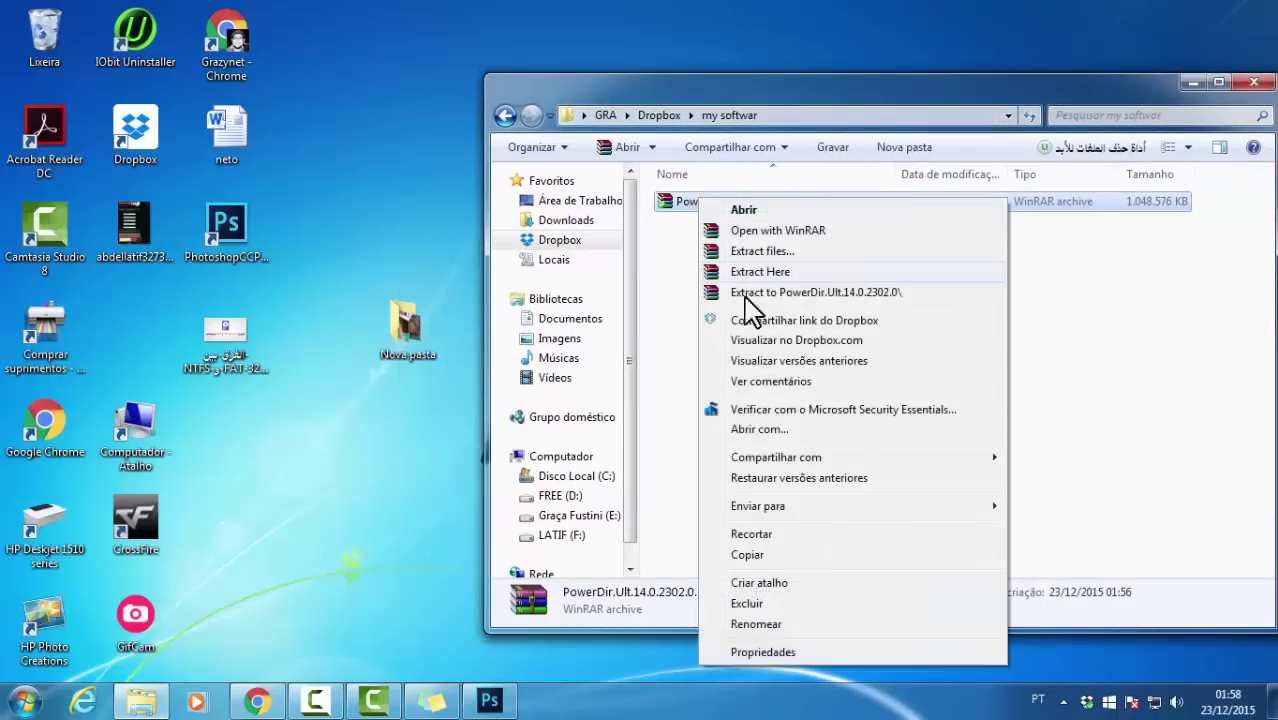
pyautogui.click(740, 555)
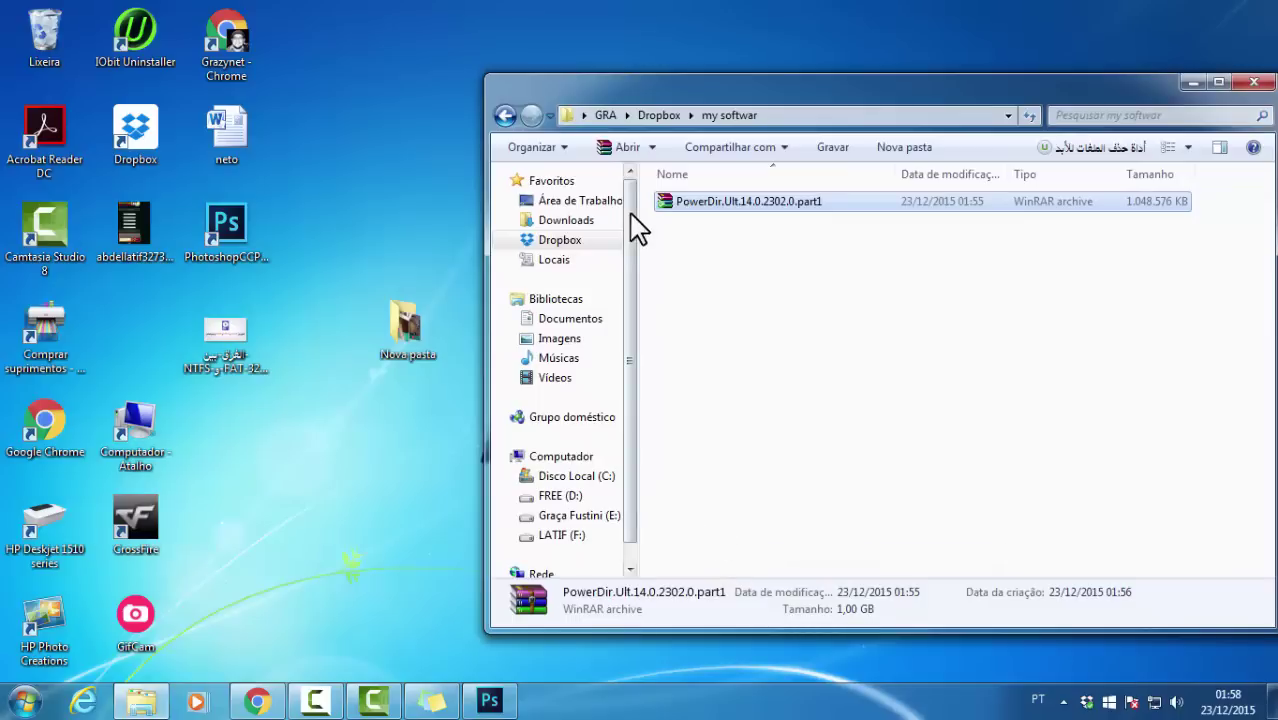
pyautogui.rightClick(734, 201)
pyautogui.click(778, 556)
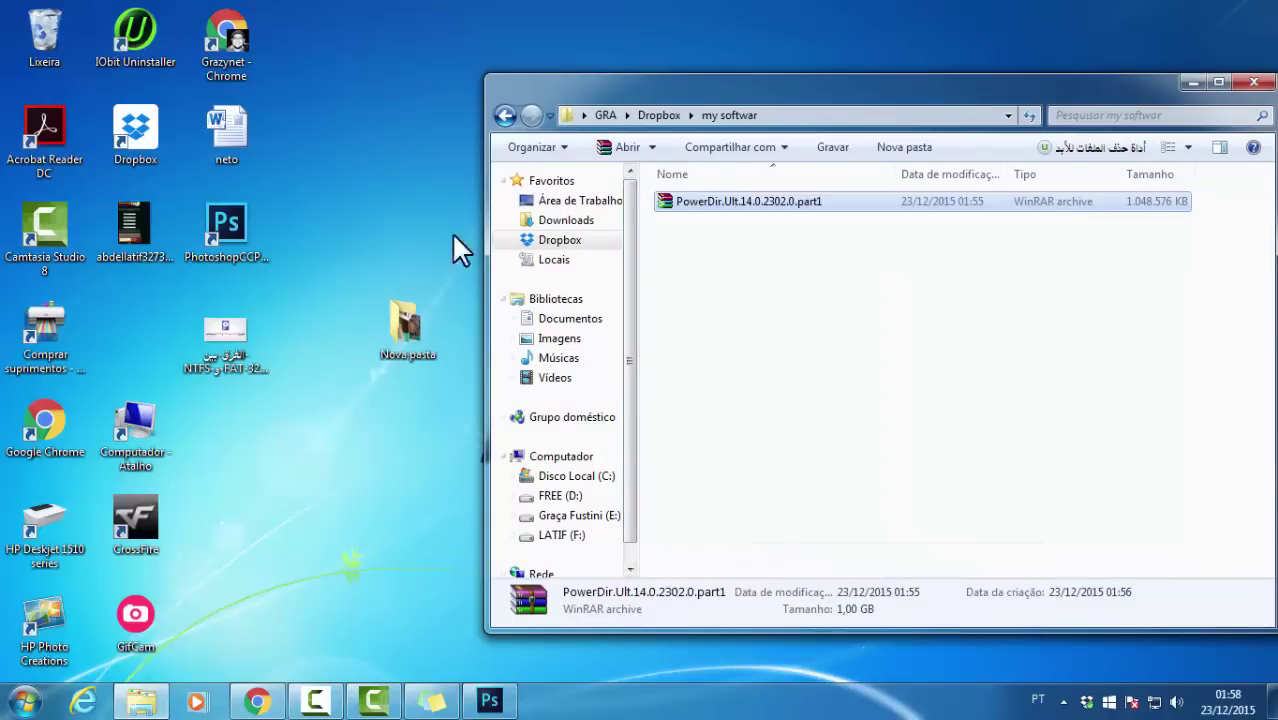
pyautogui.click(421, 230)
pyautogui.hotkey('ctrl', 'v')
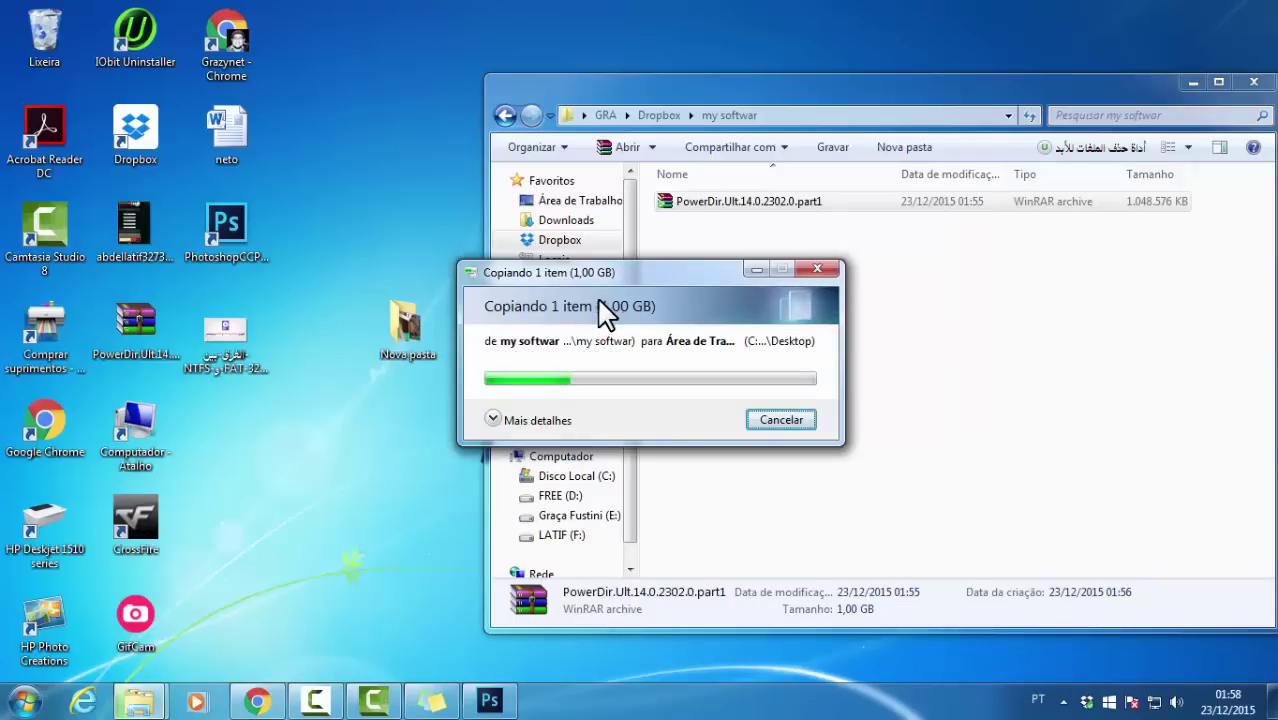
pyautogui.click(504, 411)
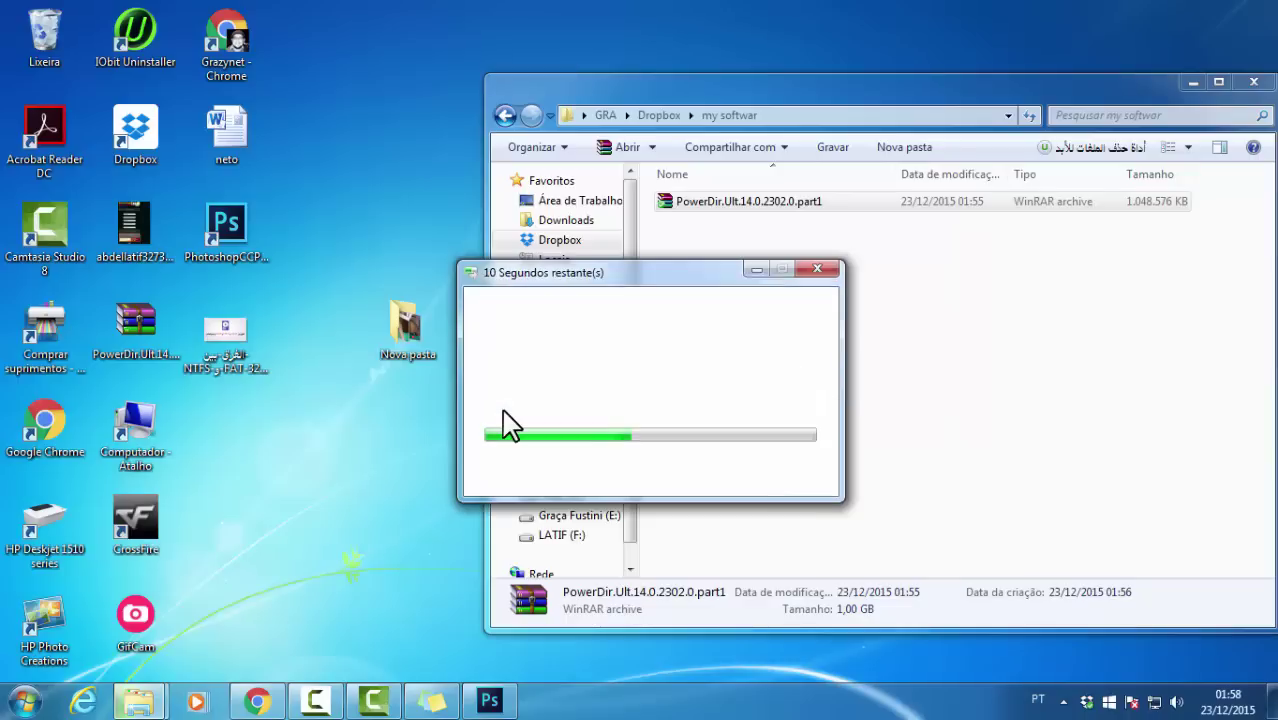